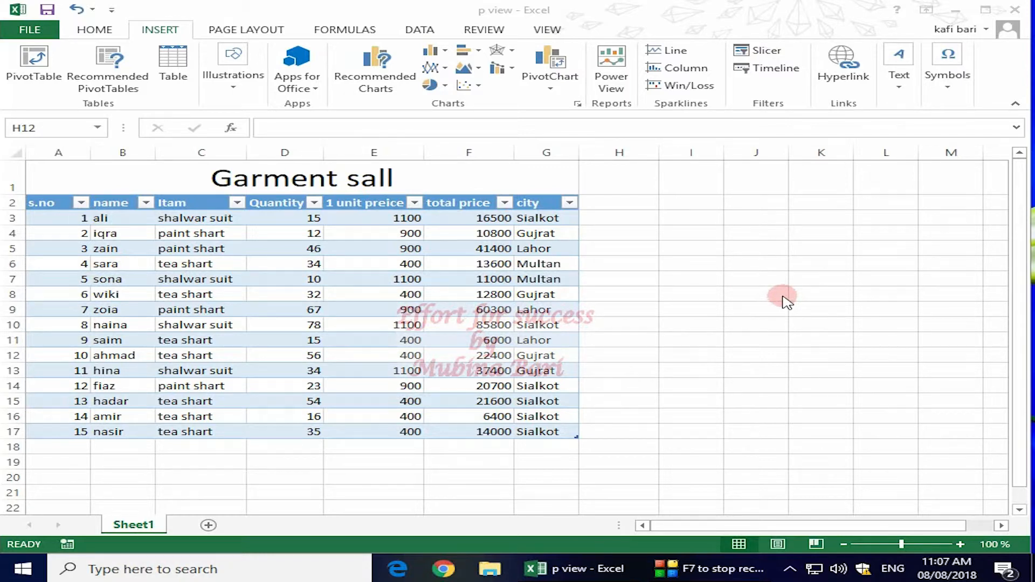
Insert a slicer for the Itam field of the Garment sall table and place it to the right of the data
{"action": "left_click", "coordinate": [61, 211]}
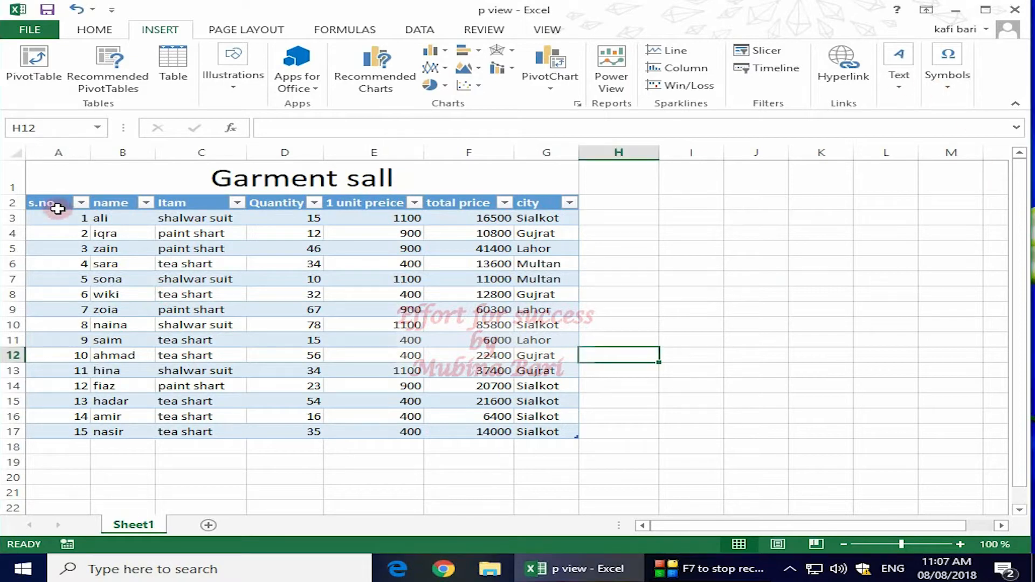
{"action": "left_click_drag", "start_coordinate": [49, 201], "coordinate": [108, 219]}
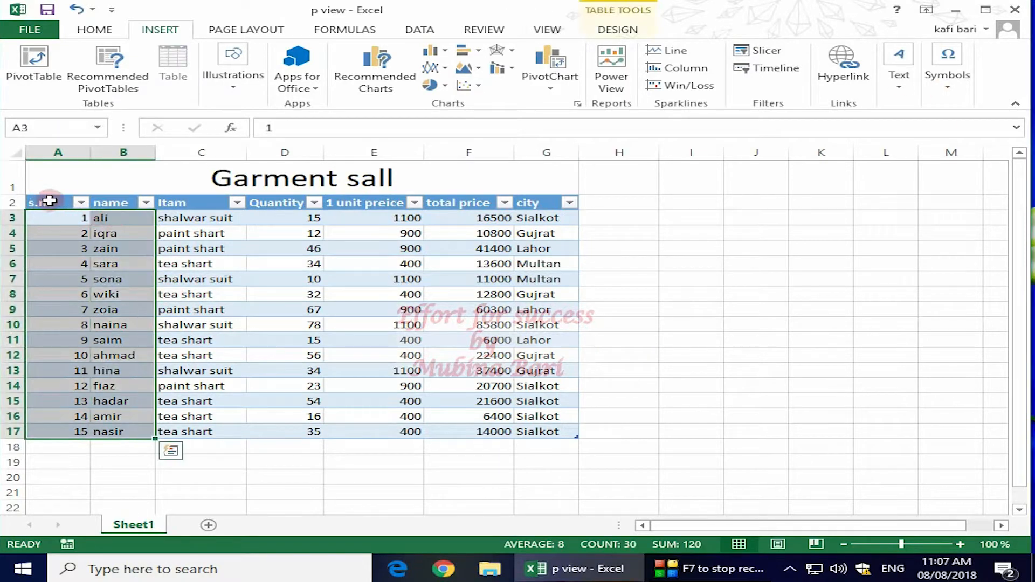
{"action": "left_click", "coordinate": [51, 202]}
{"action": "key", "text": "ctrl+a"}
{"action": "left_click", "coordinate": [759, 51]}
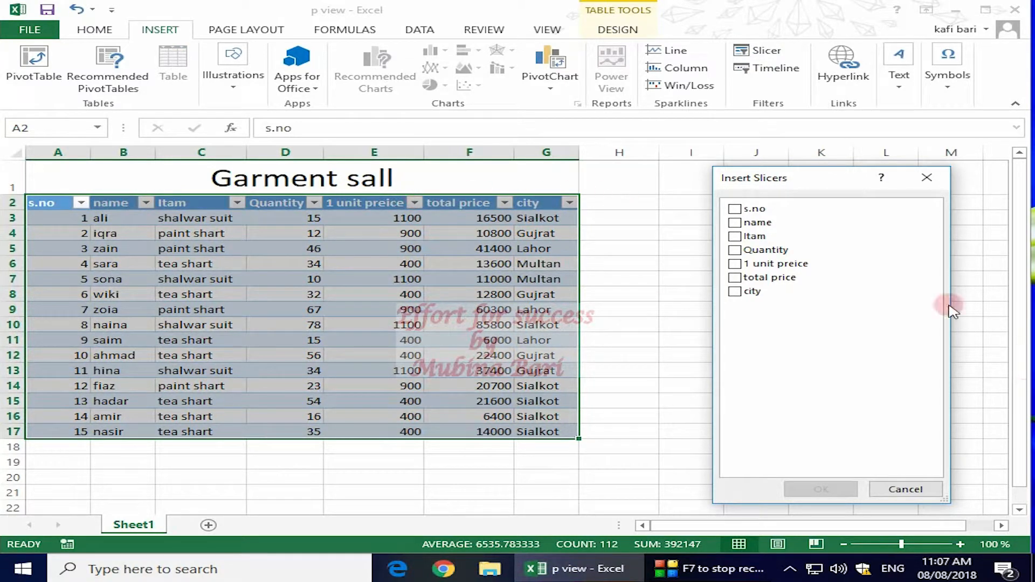
{"action": "left_click", "coordinate": [735, 237]}
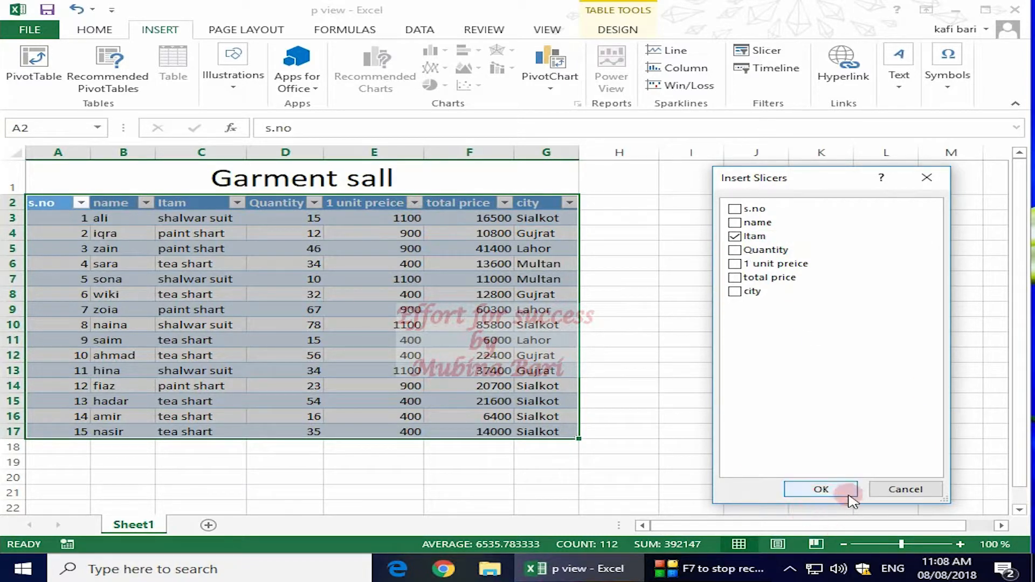
{"action": "left_click", "coordinate": [821, 489]}
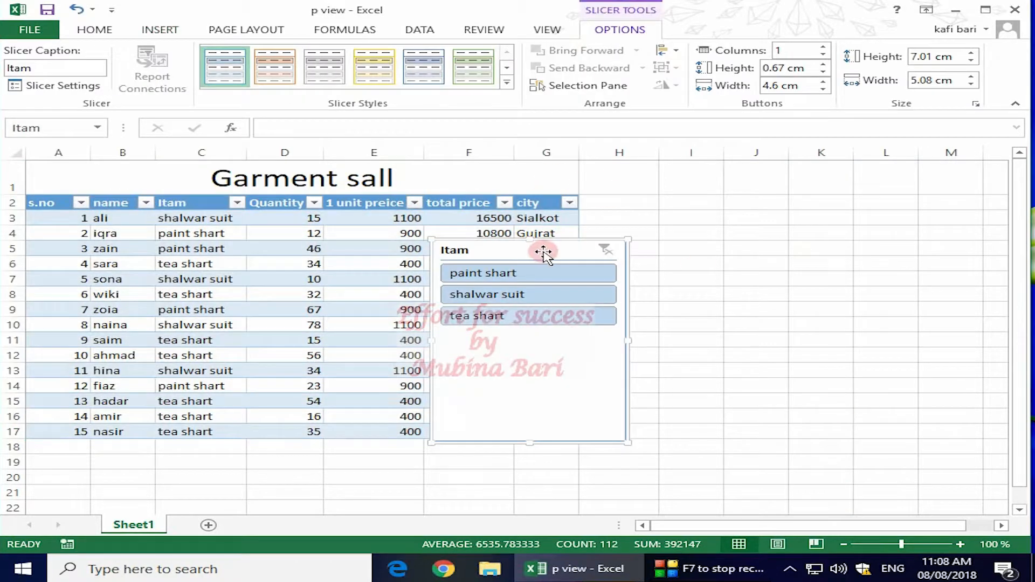
{"action": "left_click_drag", "start_coordinate": [541, 255], "coordinate": [859, 195]}
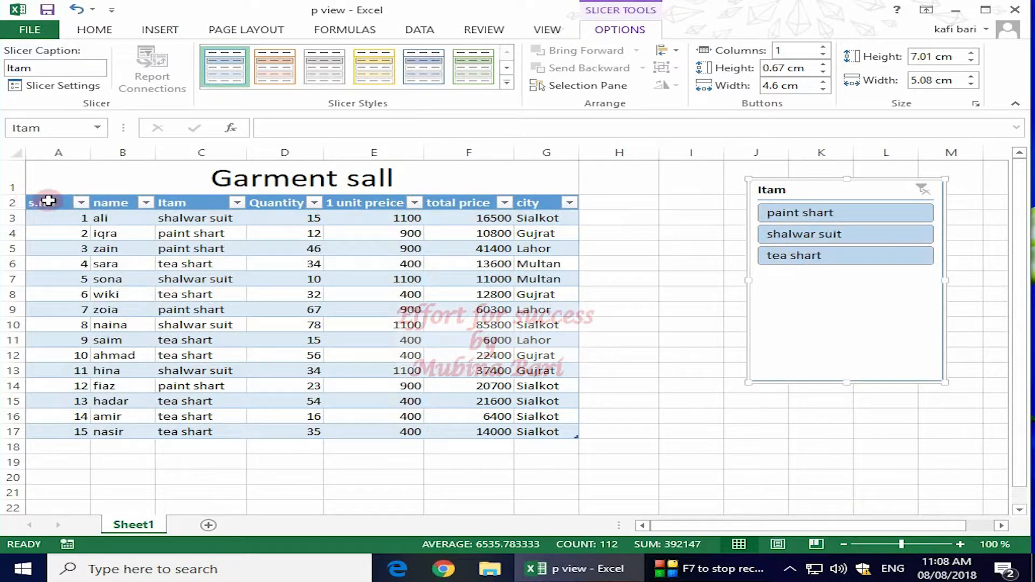
Insert a second slicer for the table's name field and place it beside the Itam slicer
{"action": "left_click_drag", "start_coordinate": [34, 202], "coordinate": [186, 432]}
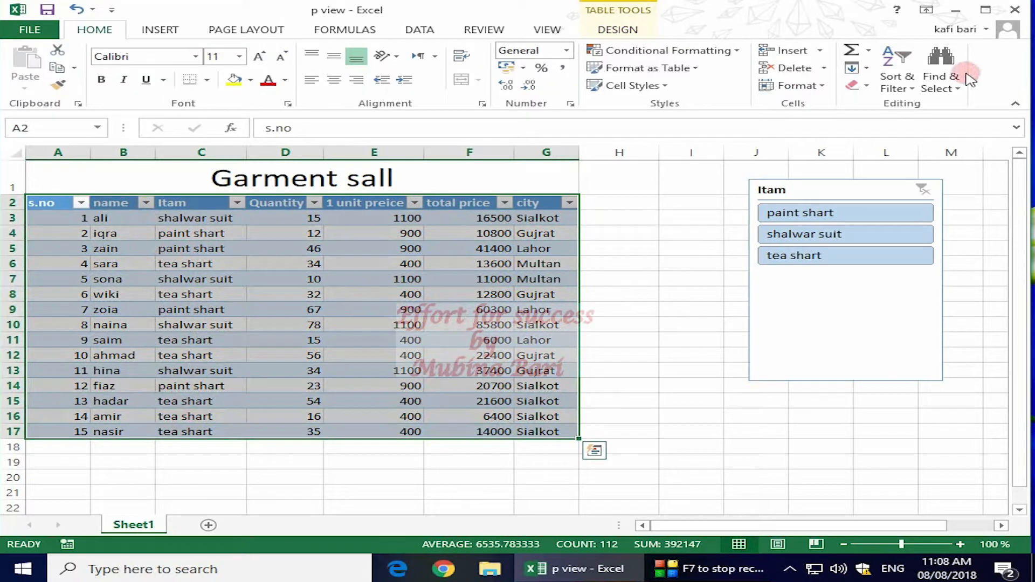
{"action": "left_click", "coordinate": [160, 30]}
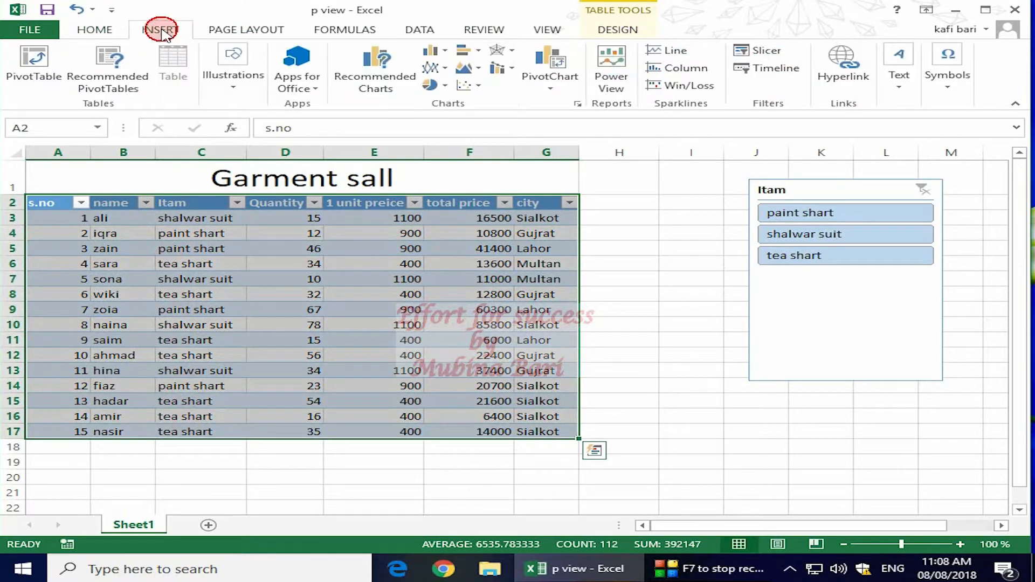
{"action": "left_click", "coordinate": [766, 52]}
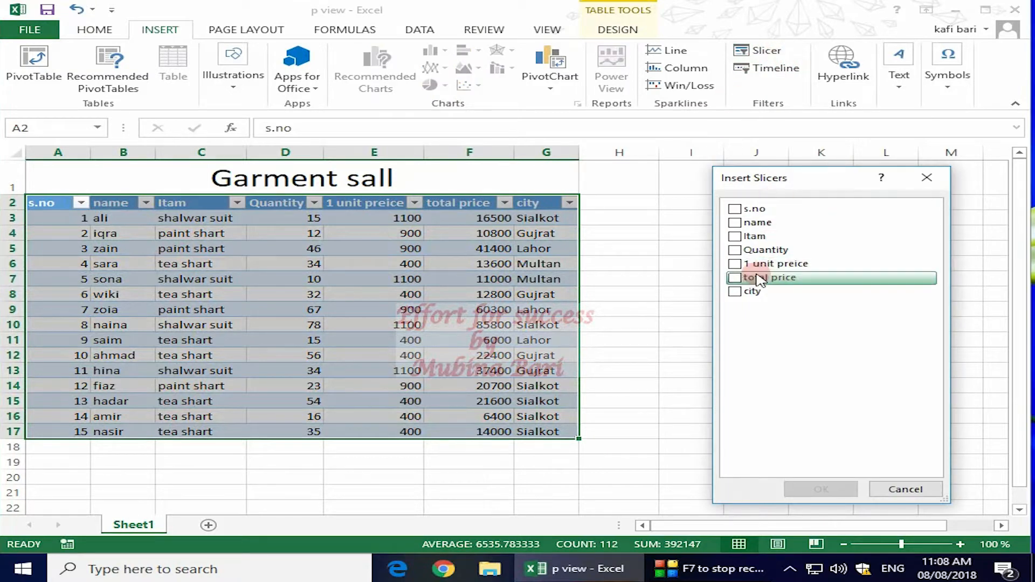
{"action": "left_click", "coordinate": [734, 223]}
{"action": "left_click", "coordinate": [734, 236]}
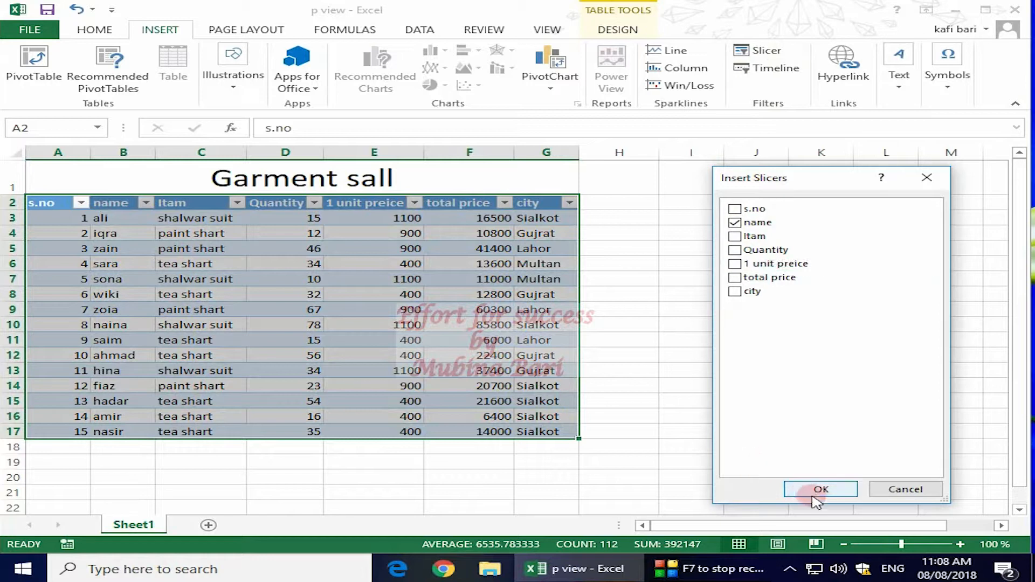
{"action": "left_click", "coordinate": [819, 489]}
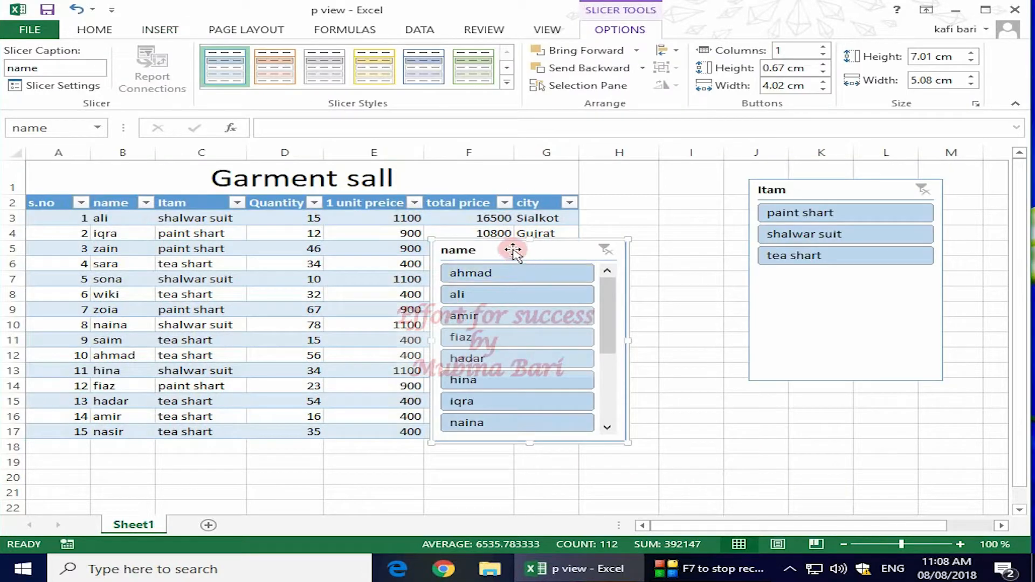
{"action": "left_click_drag", "start_coordinate": [517, 248], "coordinate": [617, 196]}
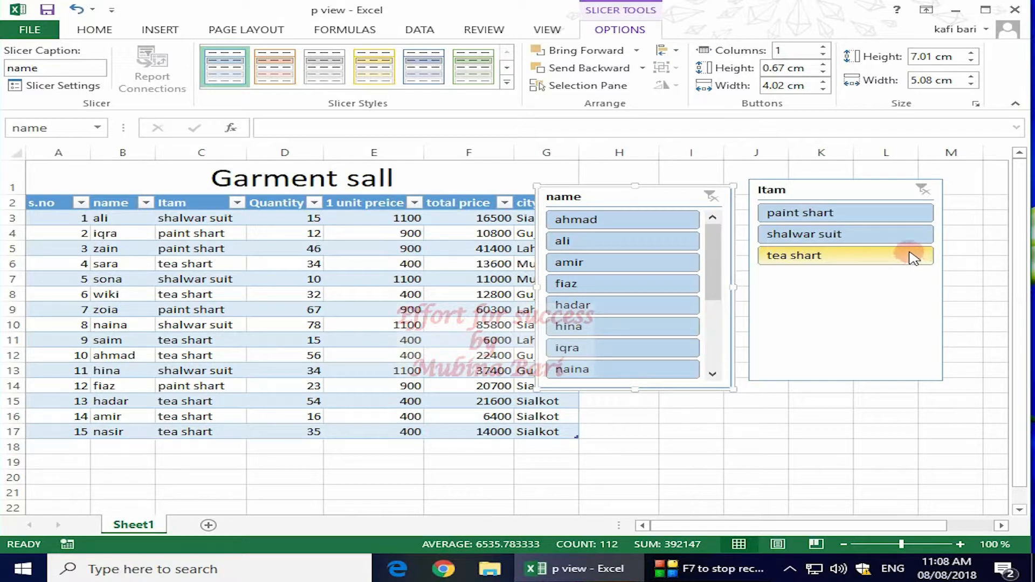
Filter the table by tea shart, shalwar suit and paint shart in turn, moving the name slicer below the filtered rows
{"action": "left_click", "coordinate": [828, 260]}
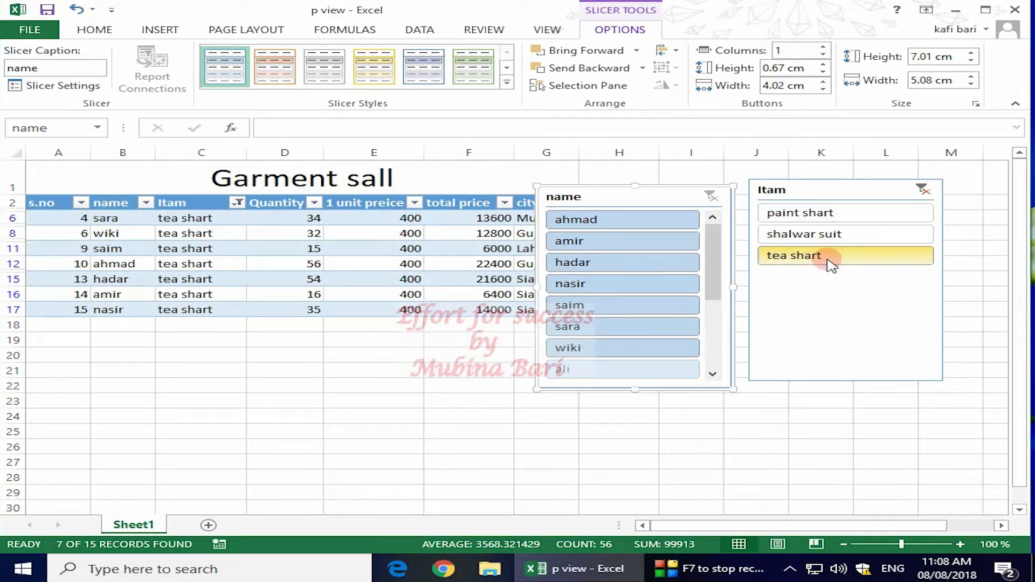
{"action": "left_click_drag", "start_coordinate": [610, 204], "coordinate": [625, 330]}
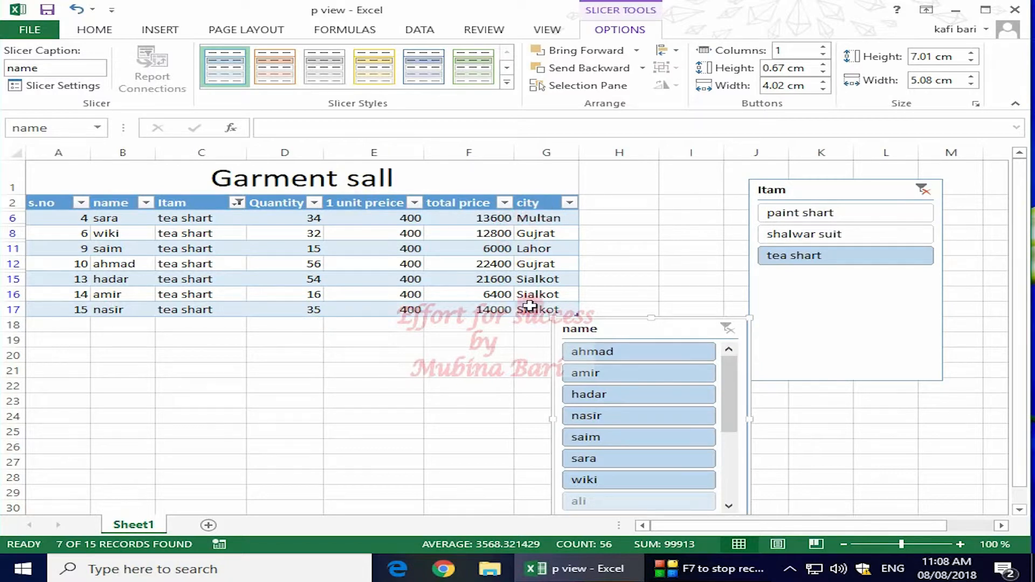
{"action": "left_click", "coordinate": [850, 240]}
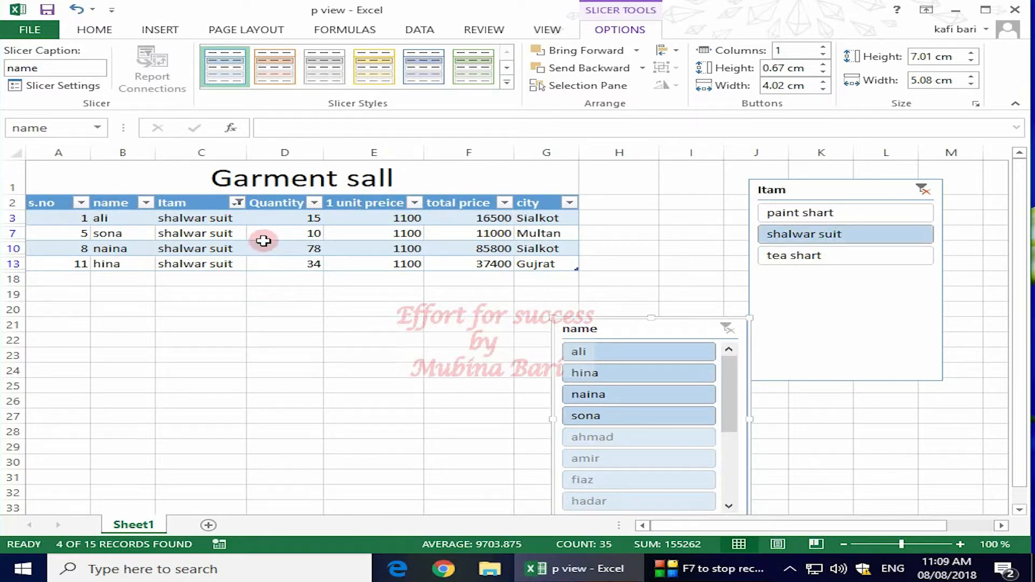
{"action": "left_click", "coordinate": [811, 213]}
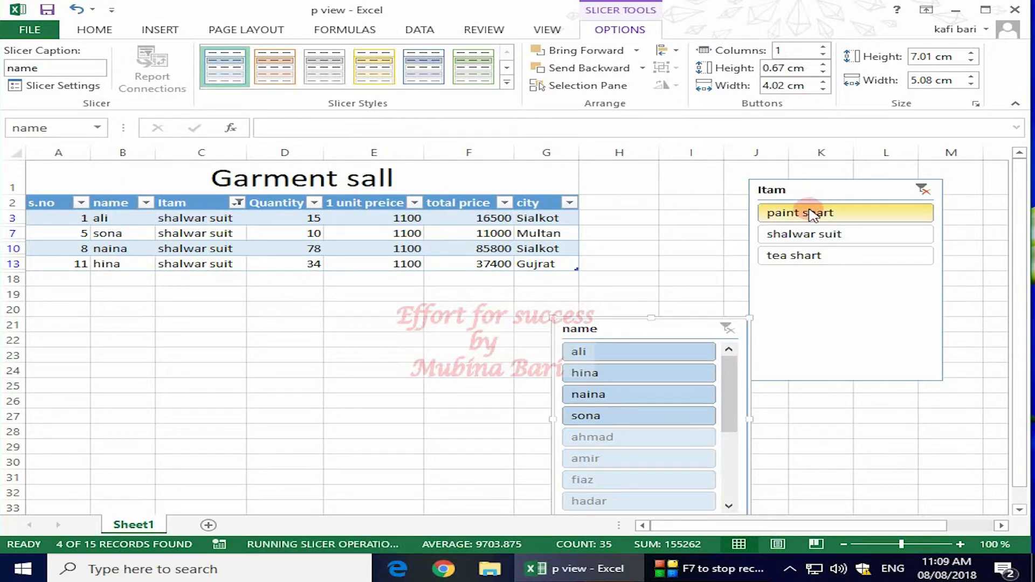
{"action": "left_click_drag", "start_coordinate": [654, 332], "coordinate": [671, 283]}
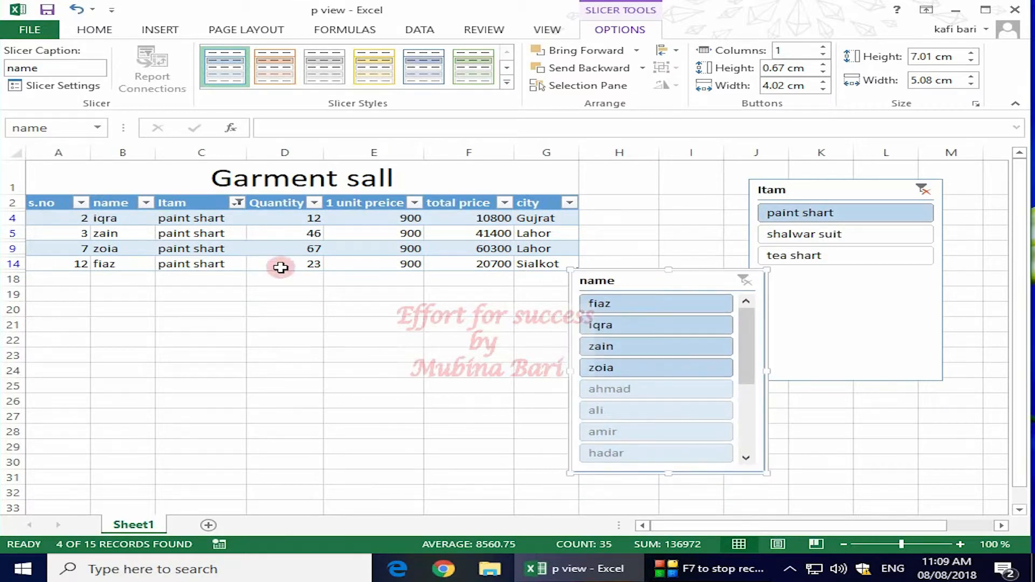
Filter the paint shart records by three individual customer names in turn with the name slicer
{"action": "left_click", "coordinate": [627, 334]}
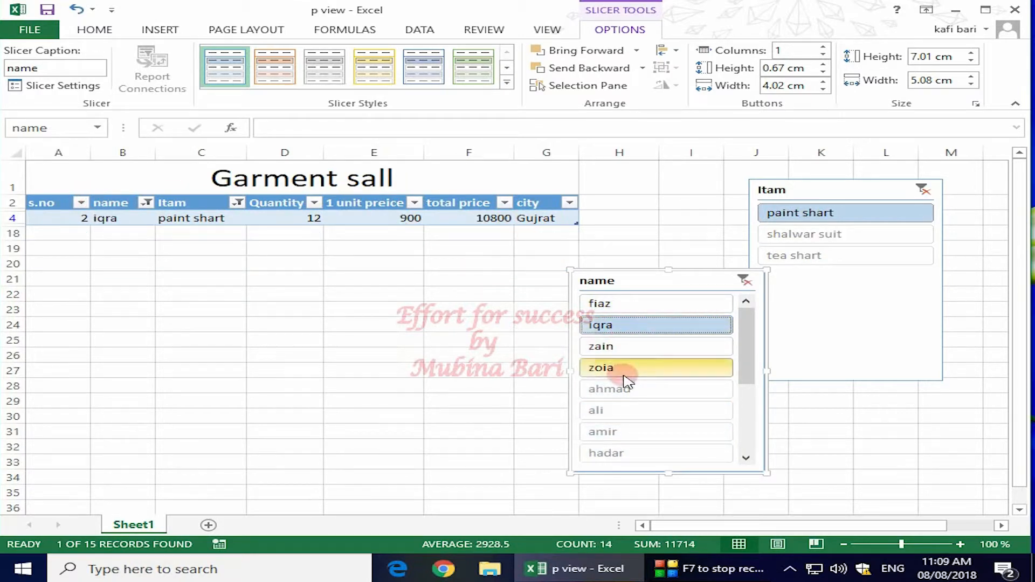
{"action": "left_click", "coordinate": [604, 304]}
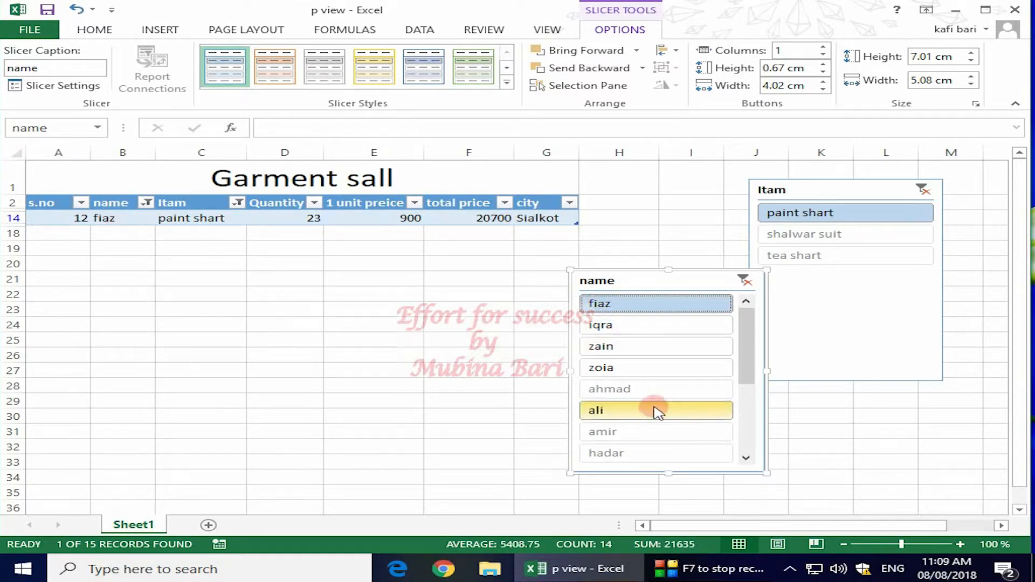
{"action": "left_click", "coordinate": [614, 371]}
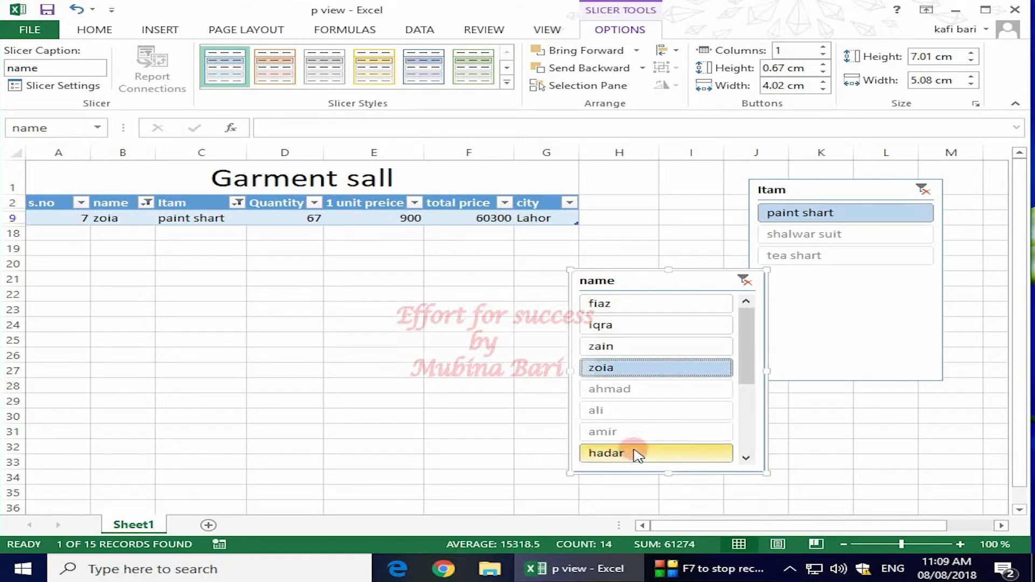
Clear the filters of the name and Itam slicers and delete the Itam slicer
{"action": "left_click", "coordinate": [744, 281]}
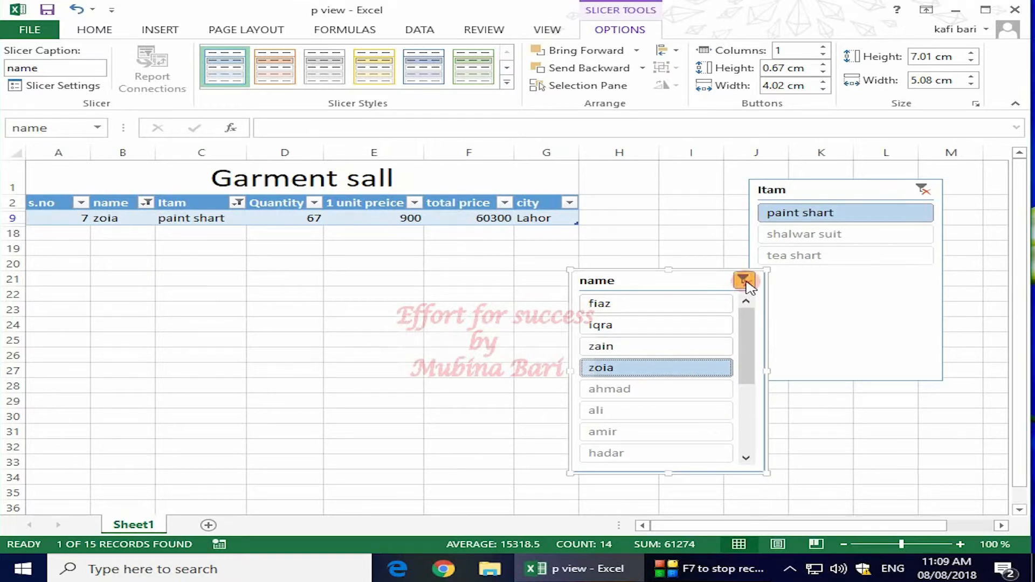
{"action": "left_click", "coordinate": [924, 191]}
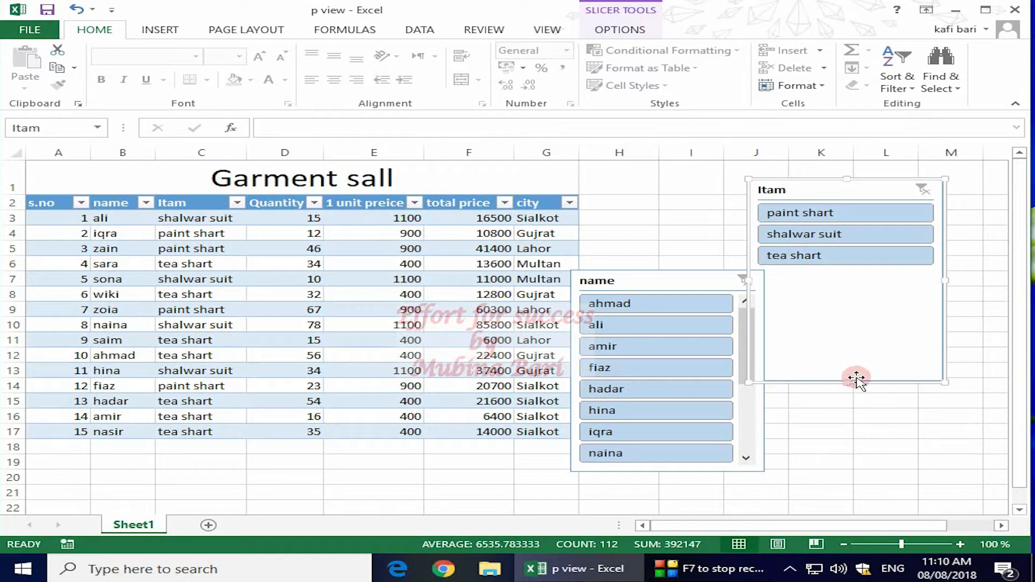
{"action": "key", "text": "Delete"}
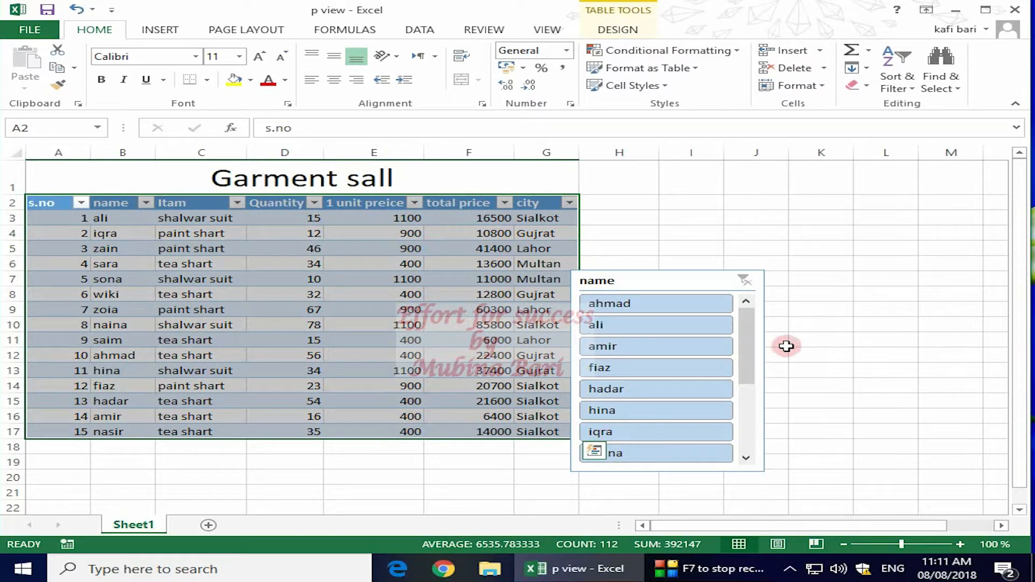
Review the name slicer's header, sorting and filtering settings, and close them without changes
{"action": "left_click", "coordinate": [680, 279]}
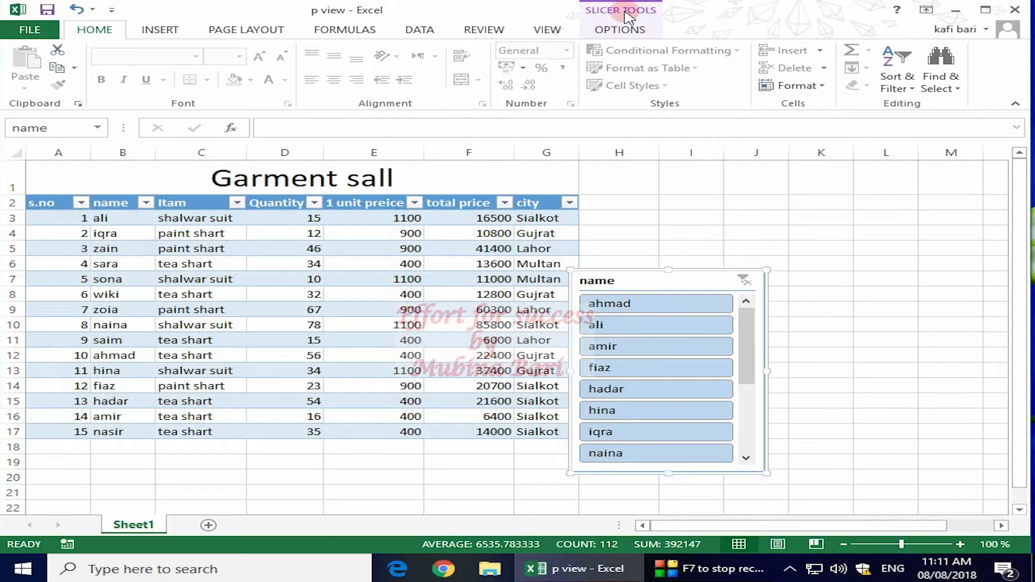
{"action": "left_click", "coordinate": [620, 29]}
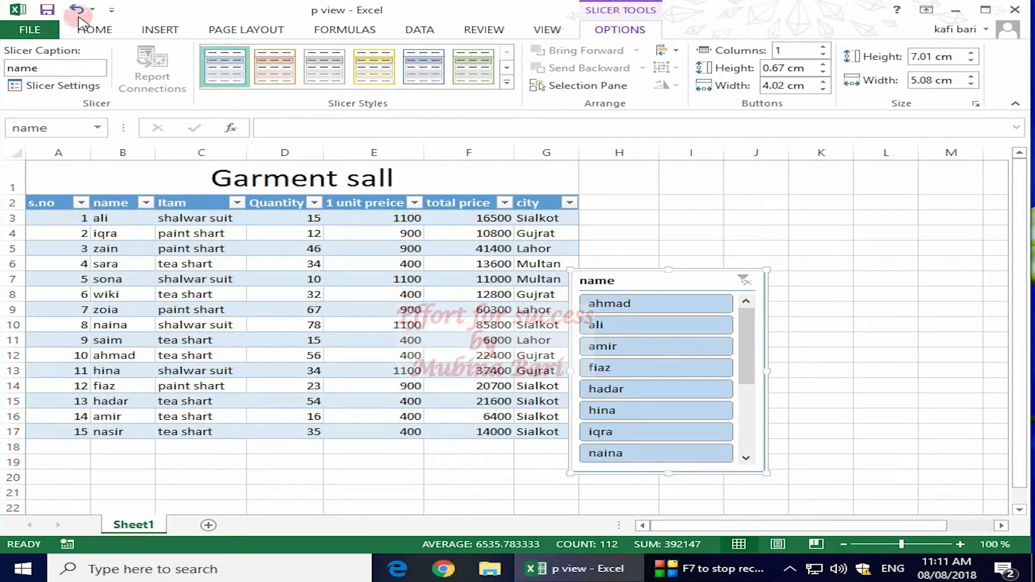
{"action": "left_click", "coordinate": [14, 67]}
{"action": "left_click", "coordinate": [96, 85]}
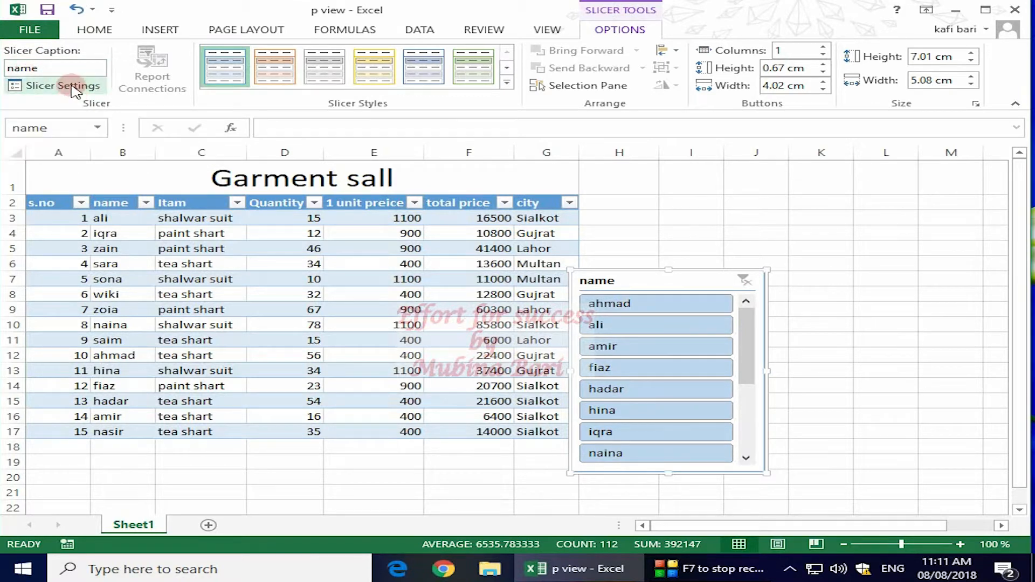
{"action": "left_click", "coordinate": [74, 88]}
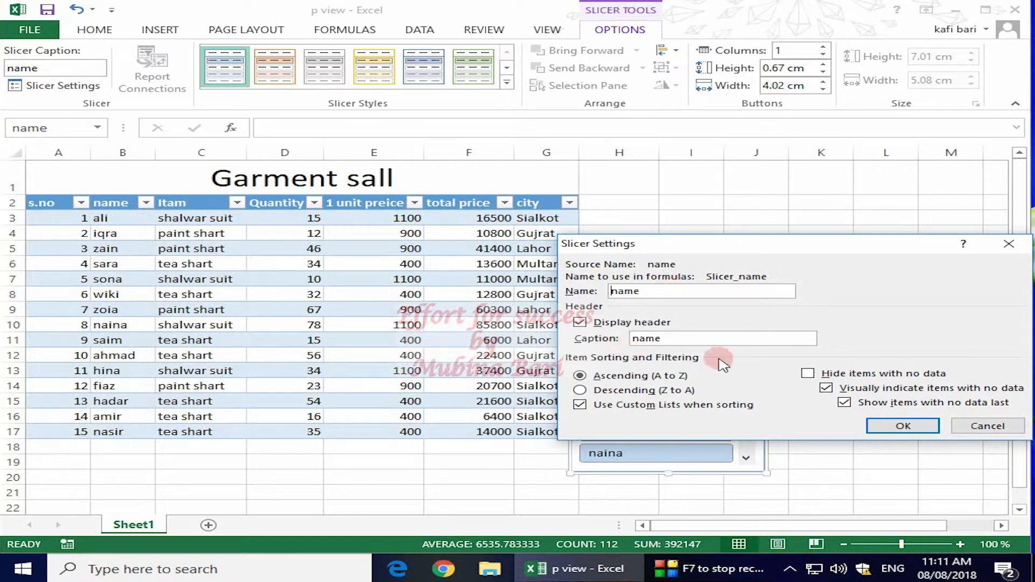
{"action": "left_click", "coordinate": [1009, 243]}
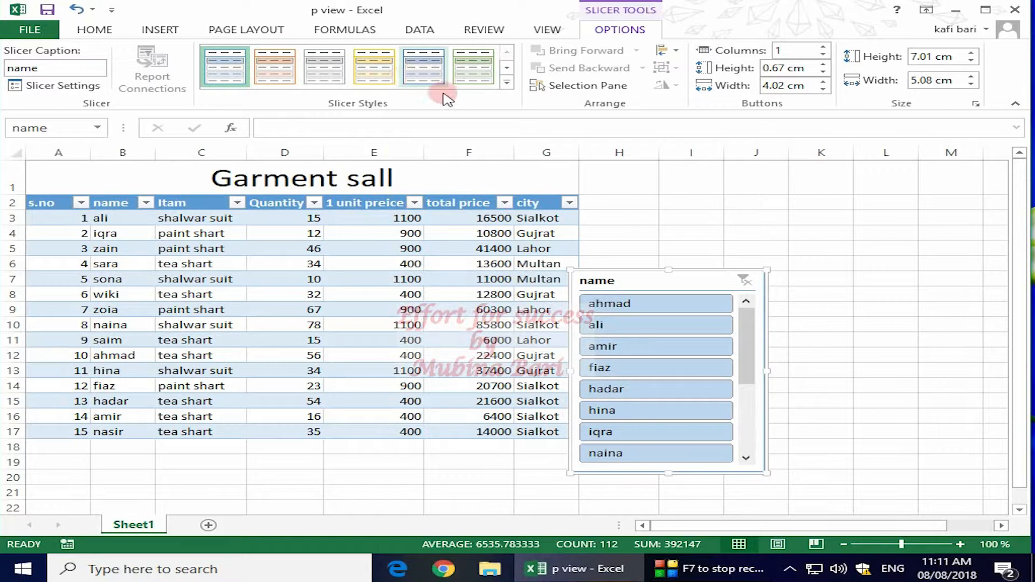
Apply the green style from the Dark group to the name slicer
{"action": "left_click", "coordinate": [507, 82]}
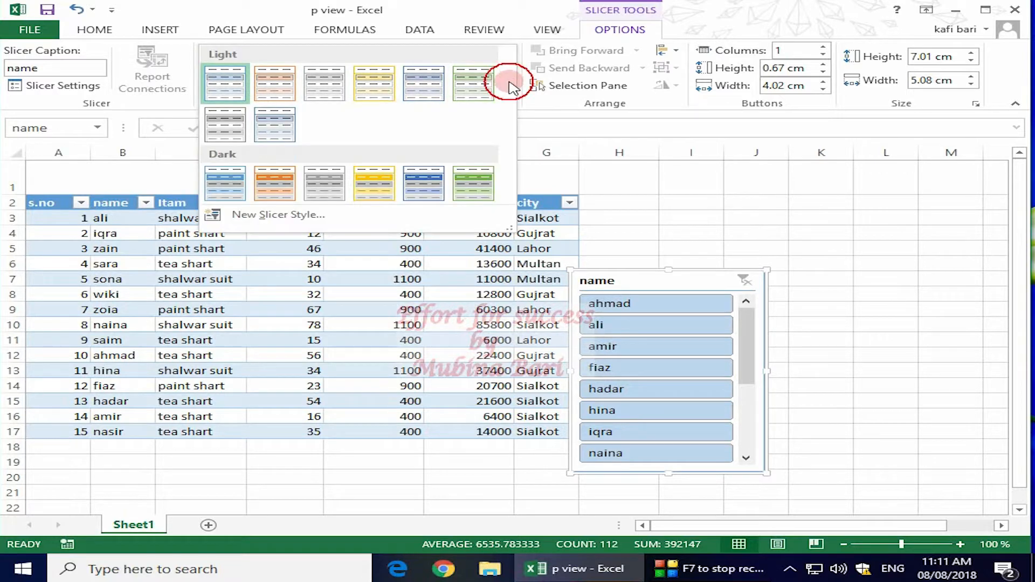
{"action": "left_click", "coordinate": [474, 185]}
{"action": "left_click", "coordinate": [485, 183]}
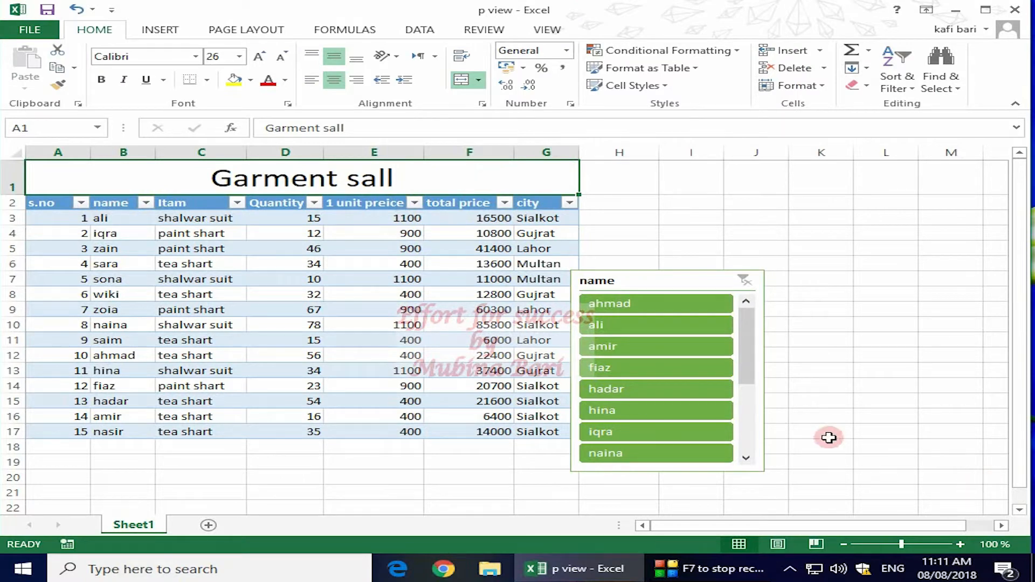
Resize the name slicer to about 4.42 cm wide and 6.59 cm high
{"action": "left_click", "coordinate": [686, 280]}
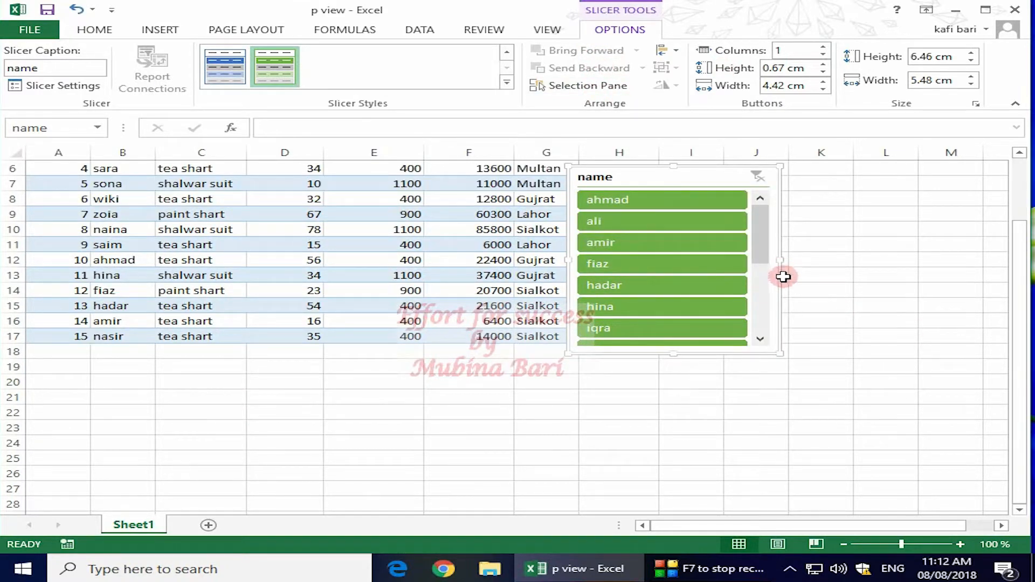
{"action": "left_click_drag", "start_coordinate": [778, 260], "coordinate": [740, 265]}
{"action": "mouse_move", "coordinate": [650, 351]}
{"action": "left_mouse_down"}
{"action": "mouse_move", "coordinate": [660, 405]}
{"action": "mouse_move", "coordinate": [659, 357]}
{"action": "left_mouse_up"}
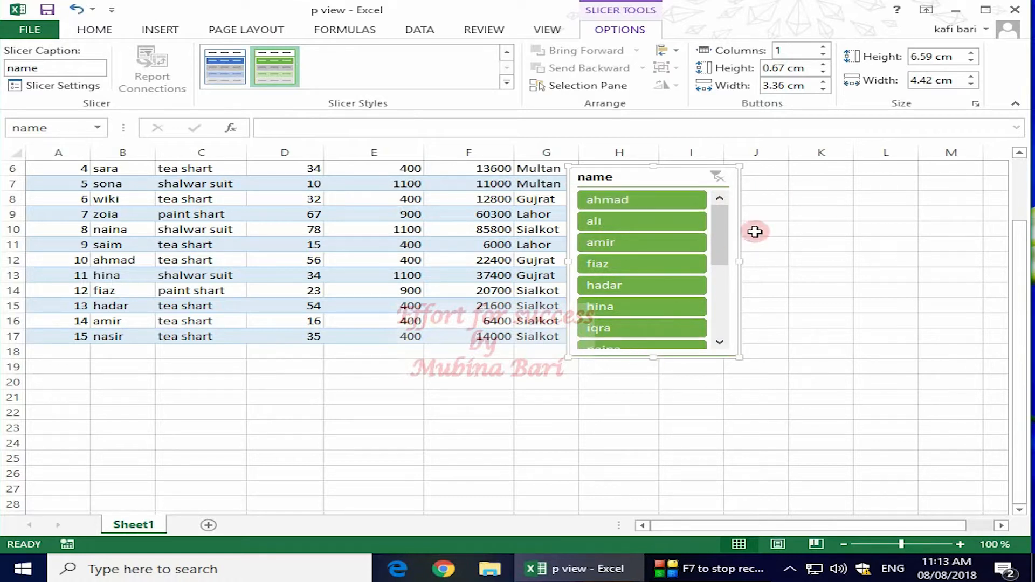
Arrange the name slicer's buttons in 2 columns
{"action": "left_click", "coordinate": [721, 239]}
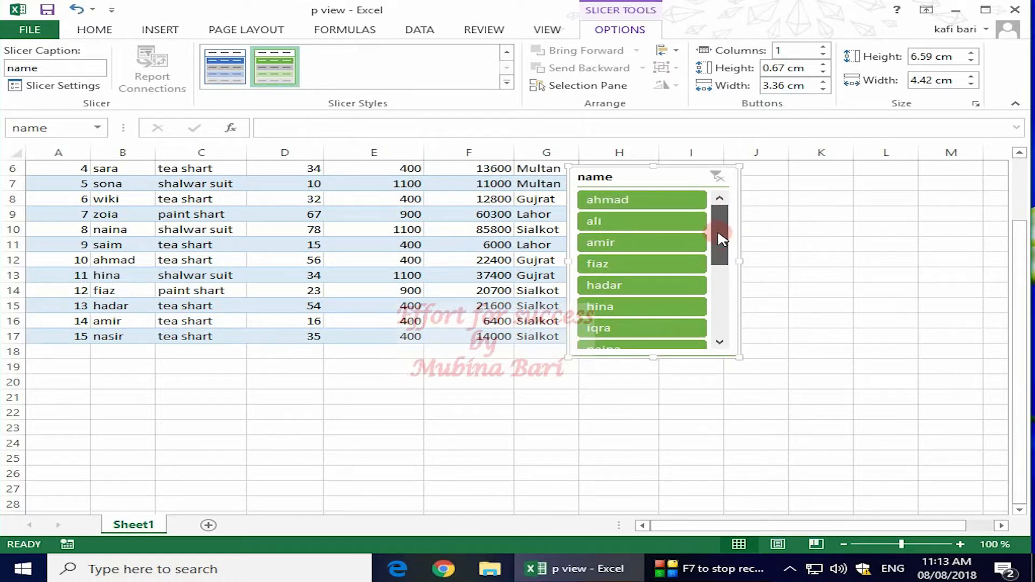
{"action": "mouse_move", "coordinate": [721, 244]}
{"action": "left_mouse_down"}
{"action": "mouse_move", "coordinate": [731, 315]}
{"action": "mouse_move", "coordinate": [733, 232]}
{"action": "left_mouse_up"}
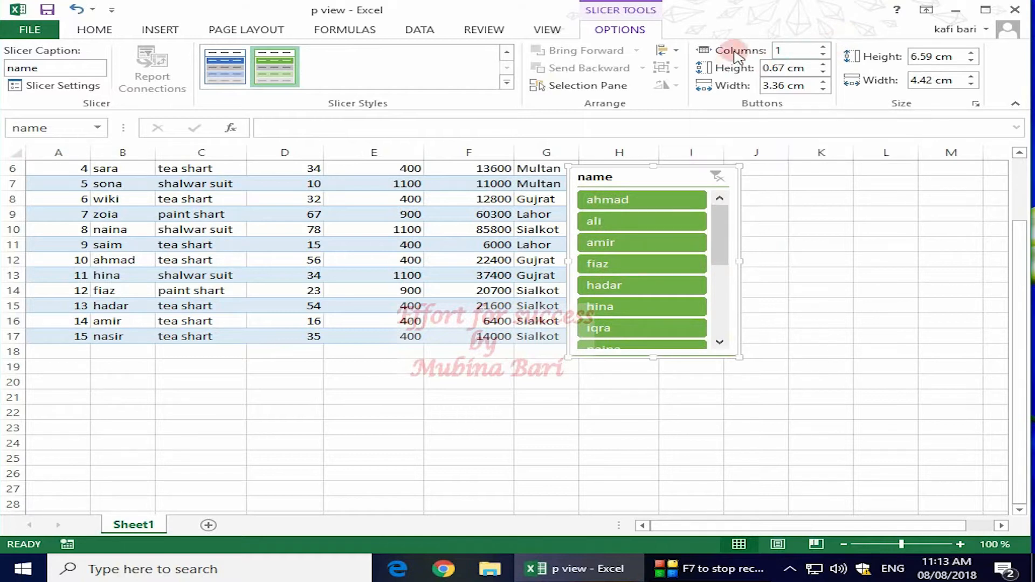
{"action": "left_click", "coordinate": [824, 47]}
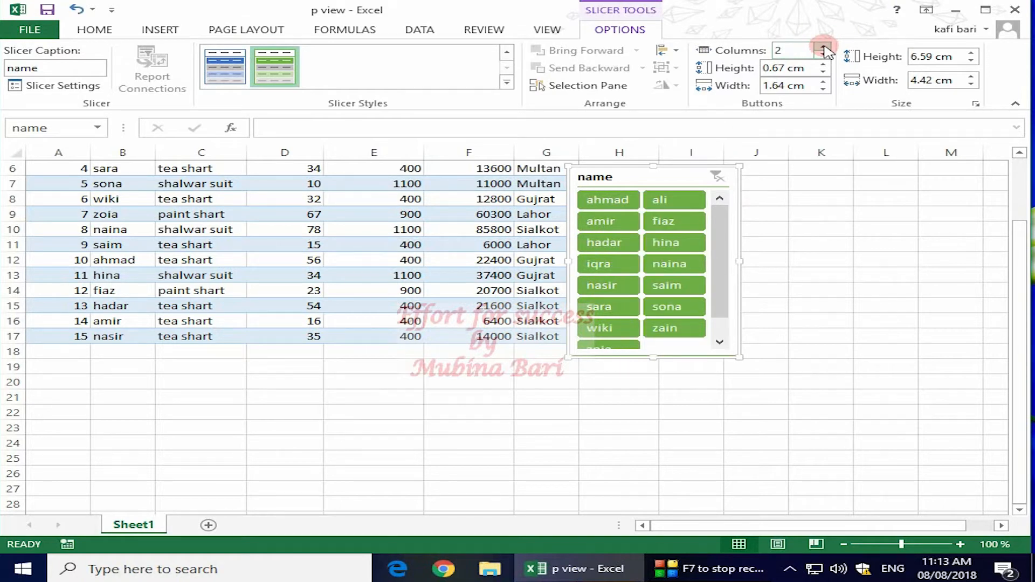
Try a 3-column button layout on the name slicer and return it to a single column
{"action": "left_click", "coordinate": [824, 47]}
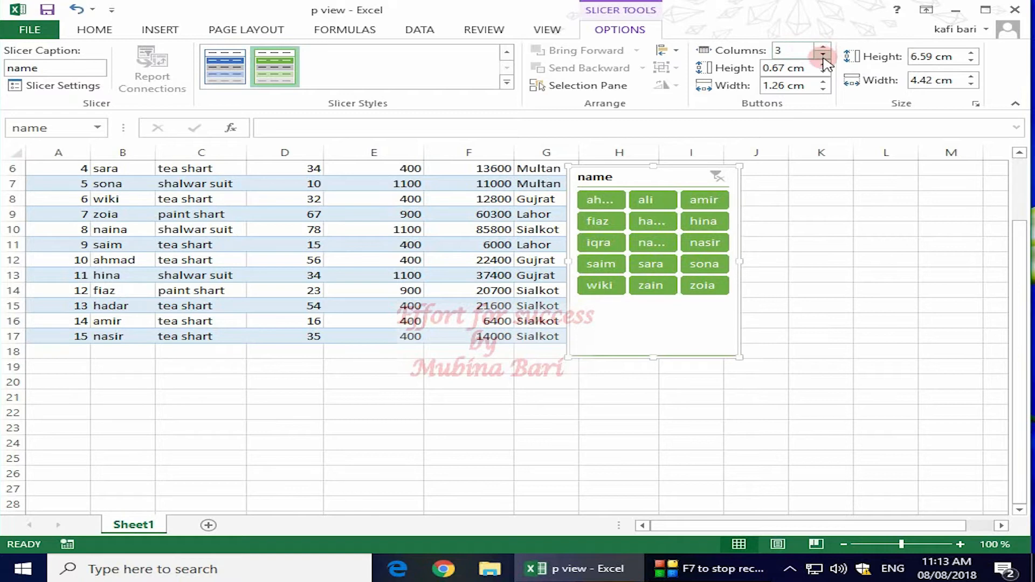
{"action": "left_click", "coordinate": [823, 56]}
{"action": "left_click", "coordinate": [823, 56]}
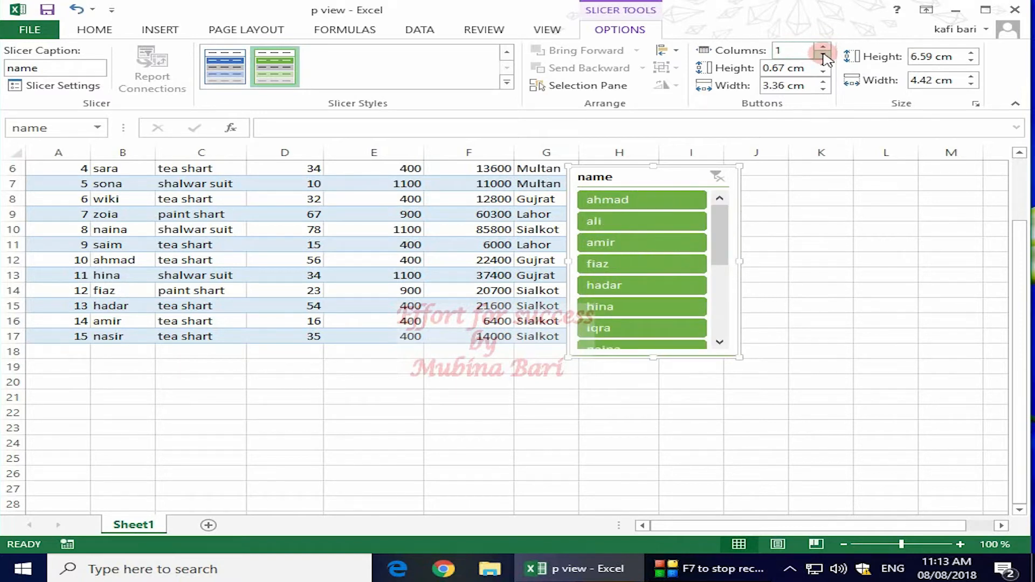
Set the height of the name slicer's buttons to 1 cm
{"action": "left_click", "coordinate": [823, 64]}
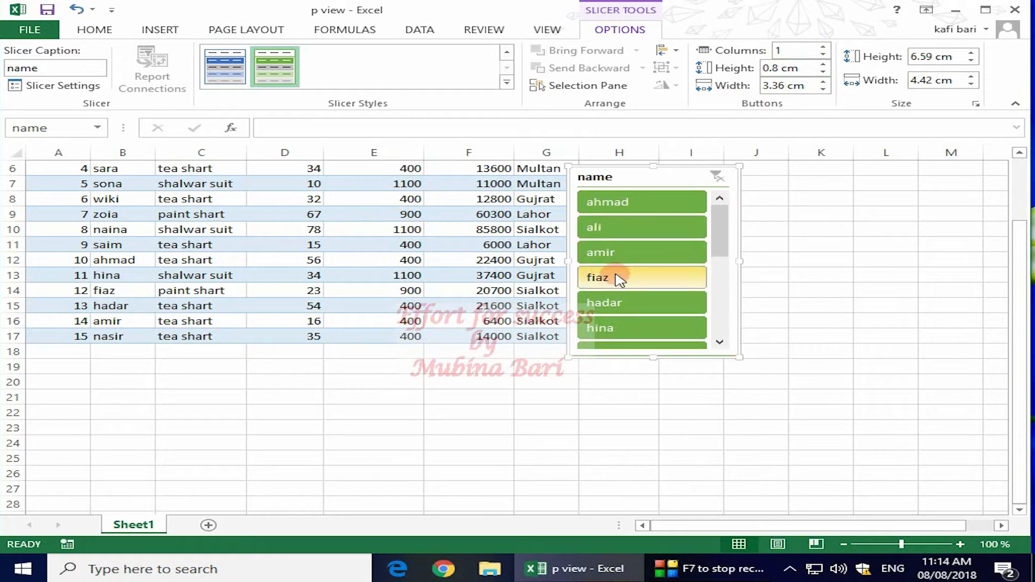
{"action": "left_click", "coordinate": [823, 63]}
{"action": "left_click", "coordinate": [822, 64]}
{"action": "left_click", "coordinate": [822, 64]}
{"action": "left_click", "coordinate": [823, 63]}
{"action": "left_click", "coordinate": [823, 64]}
{"action": "left_click", "coordinate": [823, 63]}
{"action": "left_click", "coordinate": [823, 72]}
{"action": "left_click", "coordinate": [823, 72]}
{"action": "left_click", "coordinate": [823, 72]}
{"action": "left_click", "coordinate": [823, 72]}
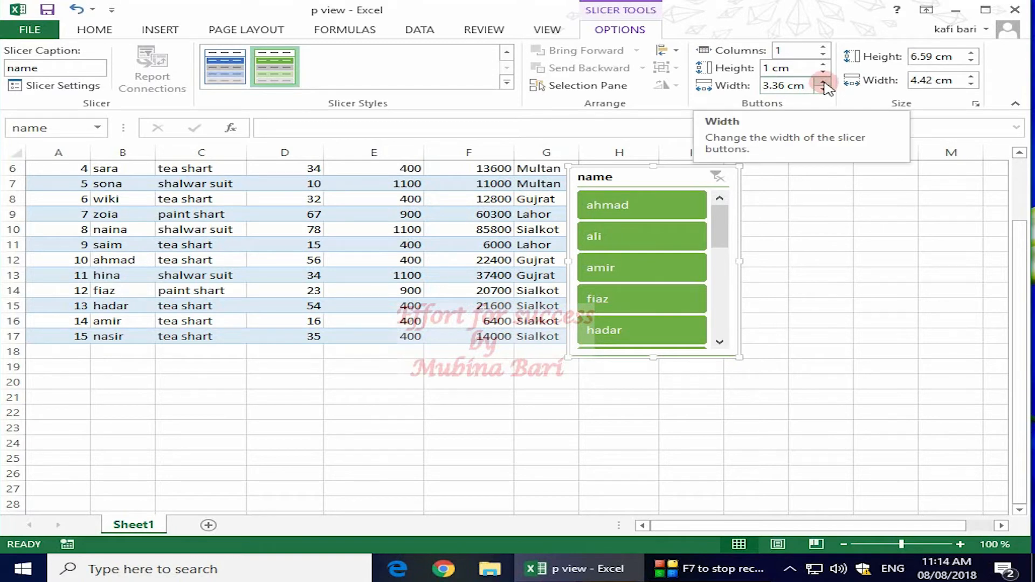
Try wider buttons on the name slicer and set their width to 3.3 cm
{"action": "left_click", "coordinate": [823, 82]}
{"action": "left_click", "coordinate": [823, 81]}
{"action": "left_click", "coordinate": [823, 81]}
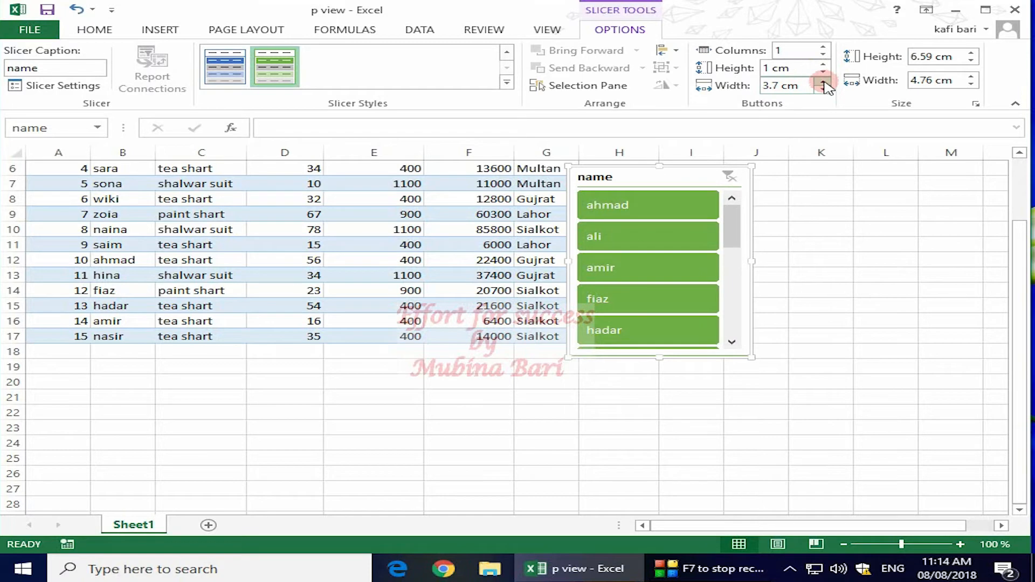
{"action": "left_click", "coordinate": [823, 81]}
{"action": "left_click", "coordinate": [822, 90]}
{"action": "left_click", "coordinate": [822, 90]}
{"action": "left_click", "coordinate": [823, 90]}
{"action": "left_click", "coordinate": [823, 90]}
{"action": "left_click", "coordinate": [823, 90]}
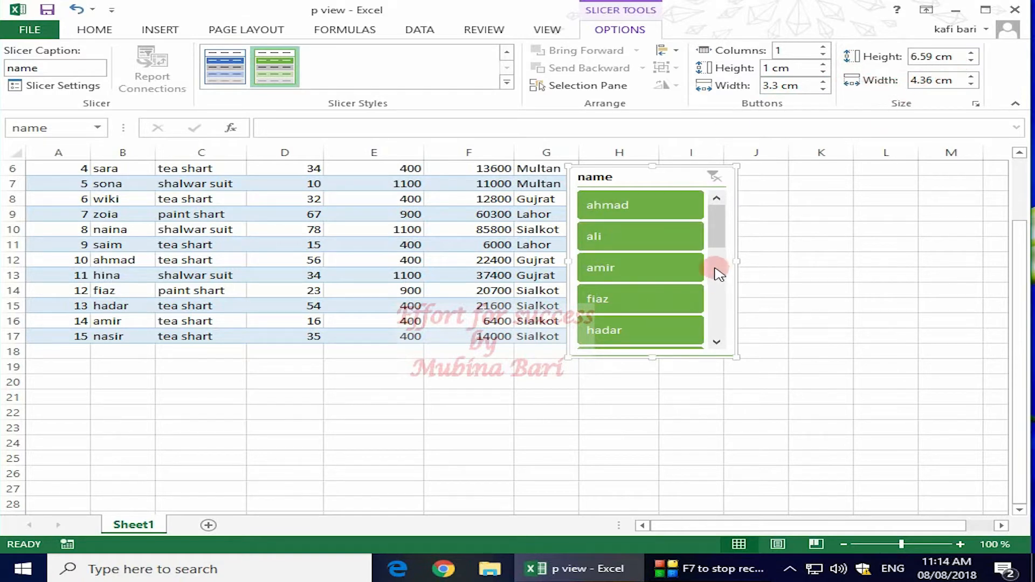
Set the overall height of the name slicer to 7.7 cm
{"action": "left_click", "coordinate": [971, 54]}
{"action": "left_click", "coordinate": [972, 54]}
{"action": "left_click", "coordinate": [971, 54]}
{"action": "left_click", "coordinate": [971, 53]}
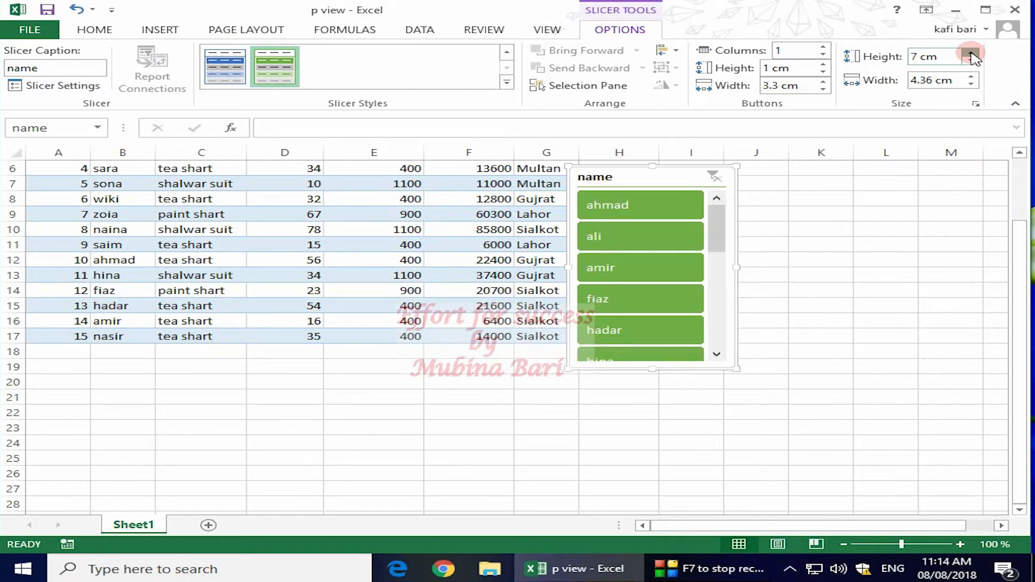
{"action": "left_click", "coordinate": [972, 53]}
{"action": "left_click", "coordinate": [971, 53]}
{"action": "left_click", "coordinate": [971, 52]}
{"action": "left_click", "coordinate": [971, 52]}
{"action": "left_click", "coordinate": [971, 53]}
{"action": "left_click", "coordinate": [971, 53]}
{"action": "left_click", "coordinate": [971, 53]}
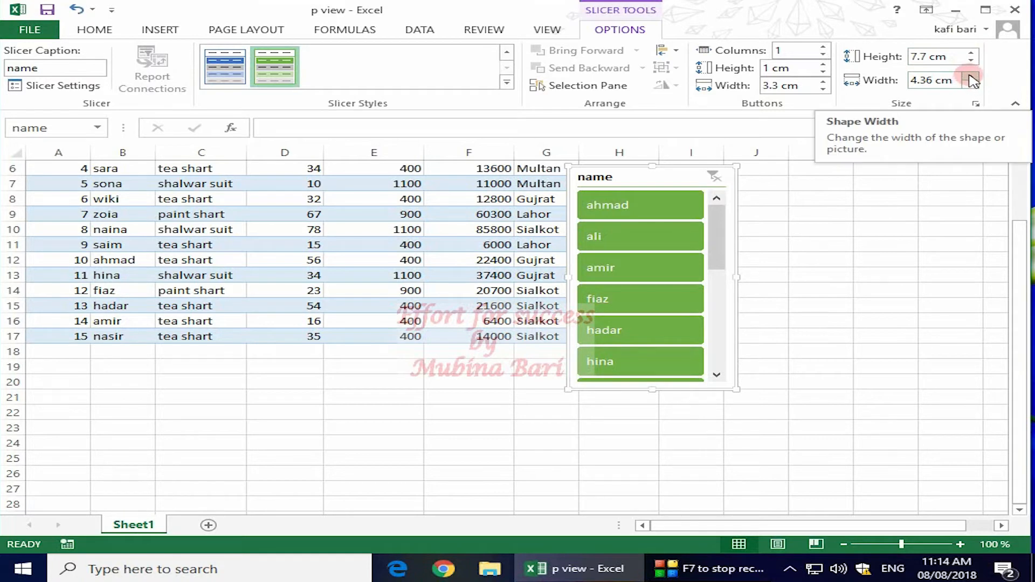
Widen the name slicer to 4.8 cm and reduce its overall width to 4.5 cm
{"action": "left_click", "coordinate": [970, 76]}
{"action": "left_click", "coordinate": [970, 76]}
{"action": "left_click", "coordinate": [970, 77]}
{"action": "left_click", "coordinate": [970, 77]}
{"action": "left_click", "coordinate": [970, 76]}
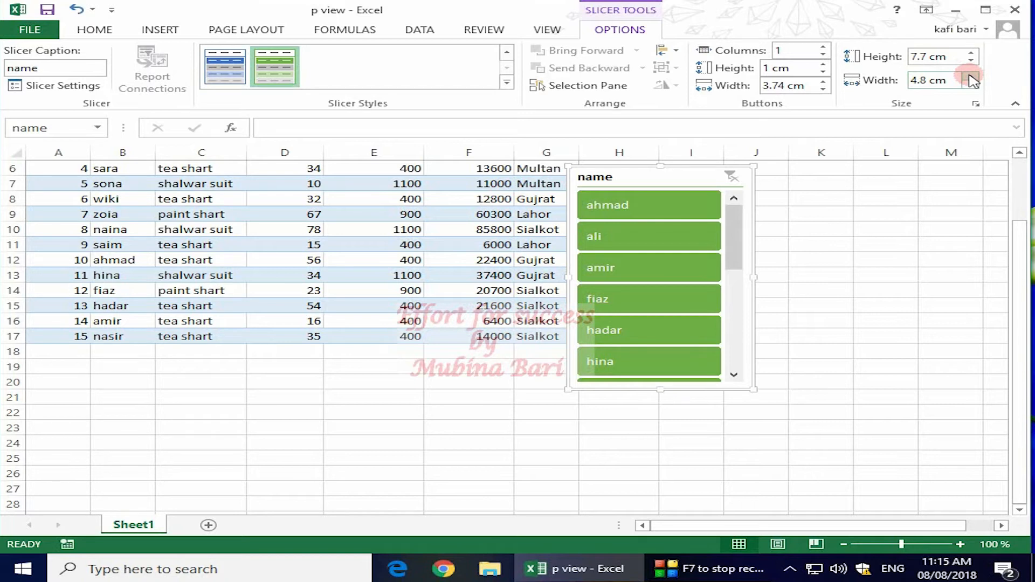
{"action": "left_click", "coordinate": [971, 84]}
{"action": "left_click", "coordinate": [970, 84]}
{"action": "left_click", "coordinate": [971, 84]}
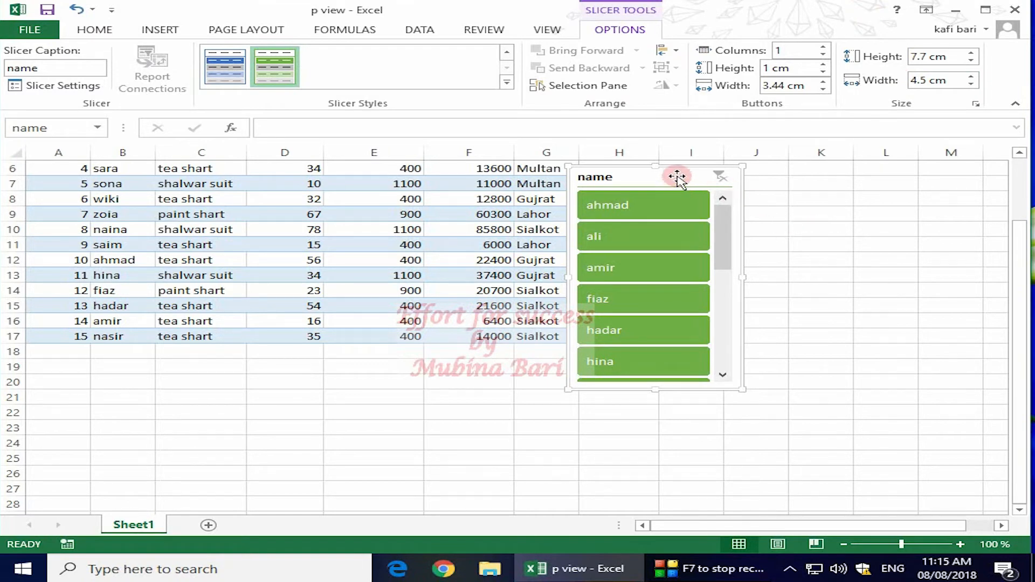
Delete the name slicer from the sheet
{"action": "key", "text": "Delete"}
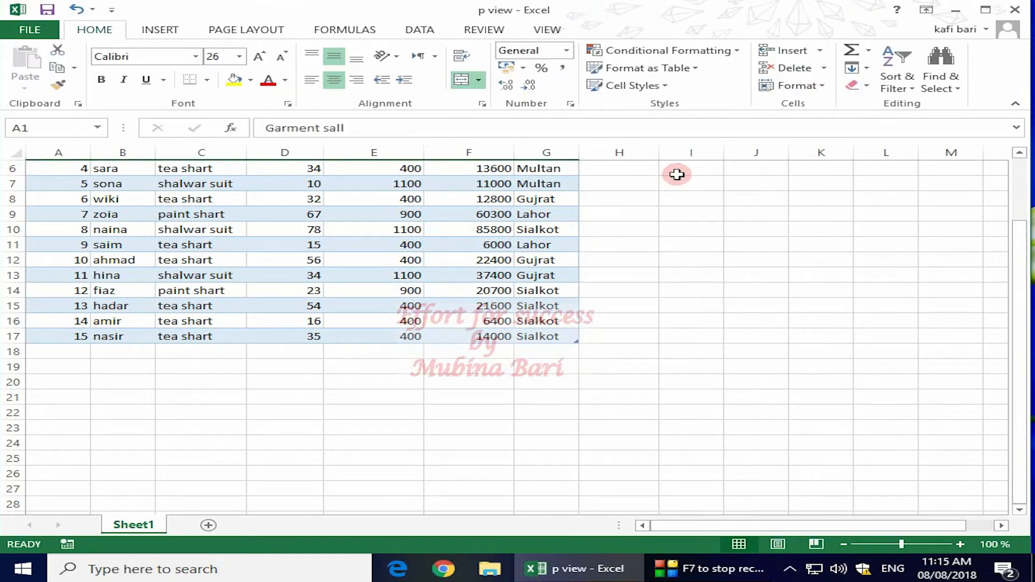
Create a PivotTable on a new worksheet from the whole Garment sall table, including its header row
{"action": "left_click_drag", "start_coordinate": [1028, 268], "coordinate": [1017, 175]}
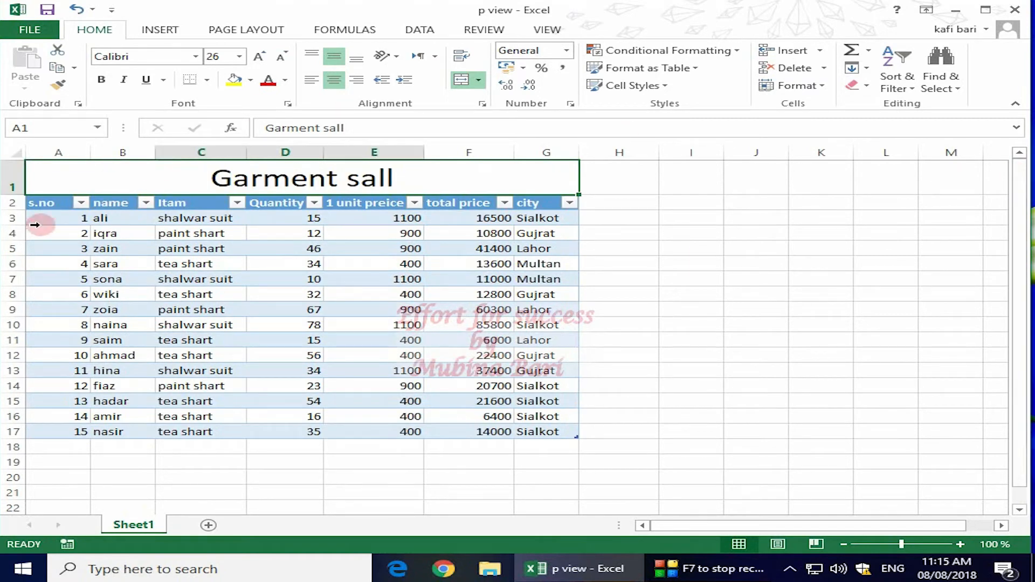
{"action": "left_click_drag", "start_coordinate": [31, 205], "coordinate": [205, 429]}
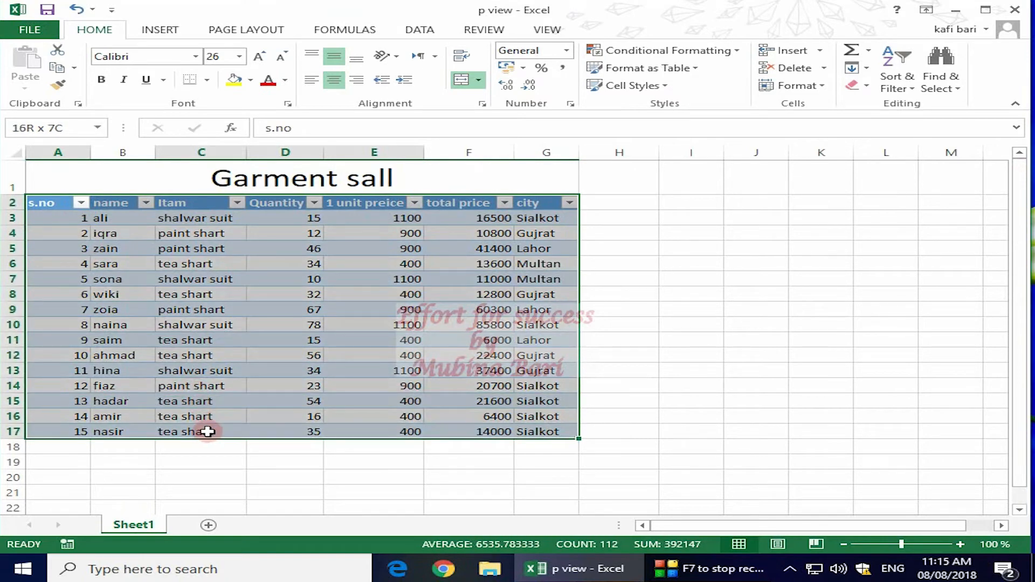
{"action": "left_click", "coordinate": [159, 30]}
{"action": "left_click", "coordinate": [31, 64]}
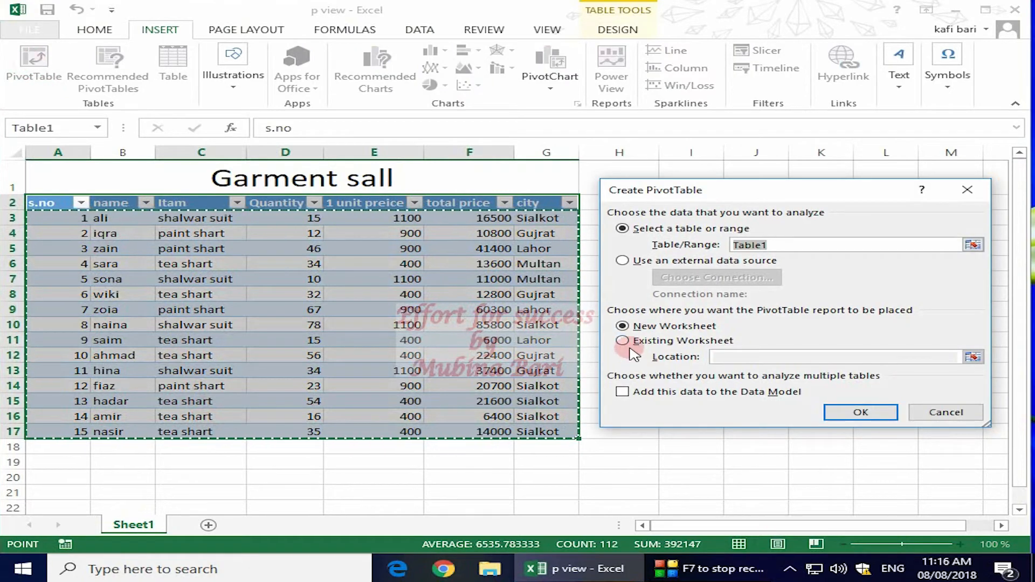
{"action": "left_click", "coordinate": [854, 414]}
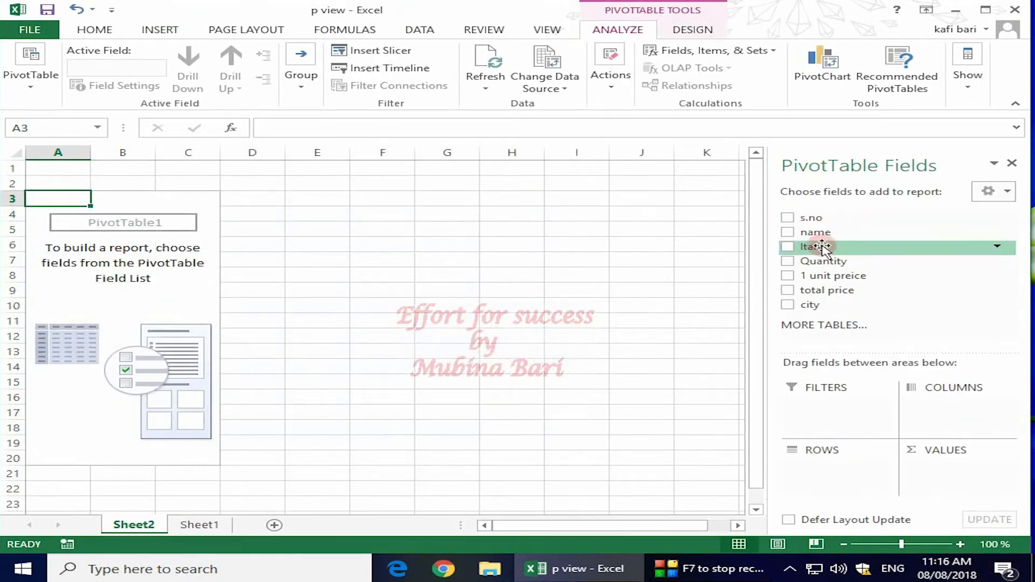
Build the PivotTable with the Itam field as rows and total price as values
{"action": "left_click_drag", "start_coordinate": [817, 246], "coordinate": [832, 469]}
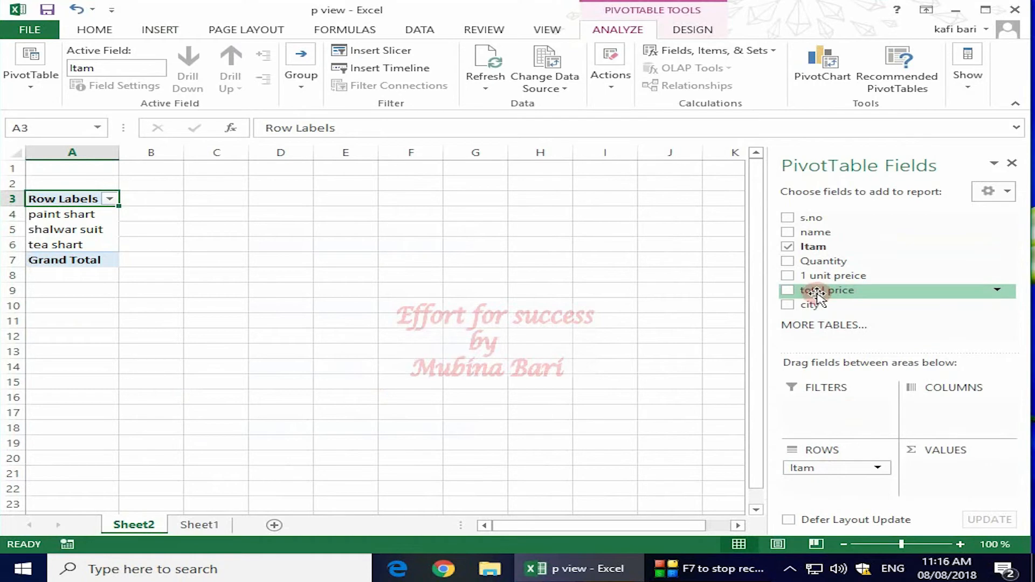
{"action": "left_click_drag", "start_coordinate": [815, 293], "coordinate": [928, 468]}
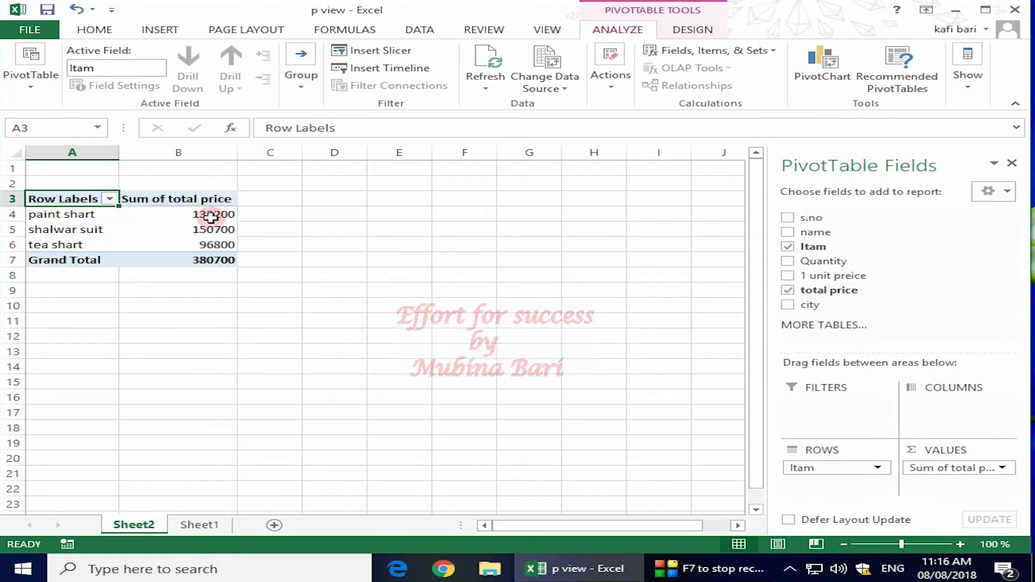
{"action": "mouse_move", "coordinate": [208, 224]}
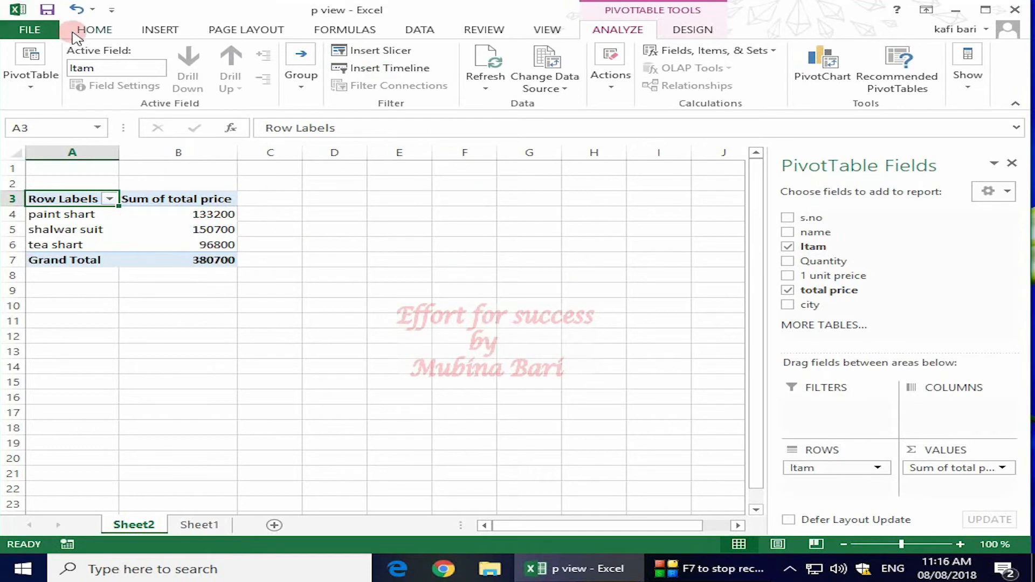
Insert a Quantity slicer for the PivotTable and place it around columns E to H, beginning near row 3
{"action": "left_click", "coordinate": [144, 30]}
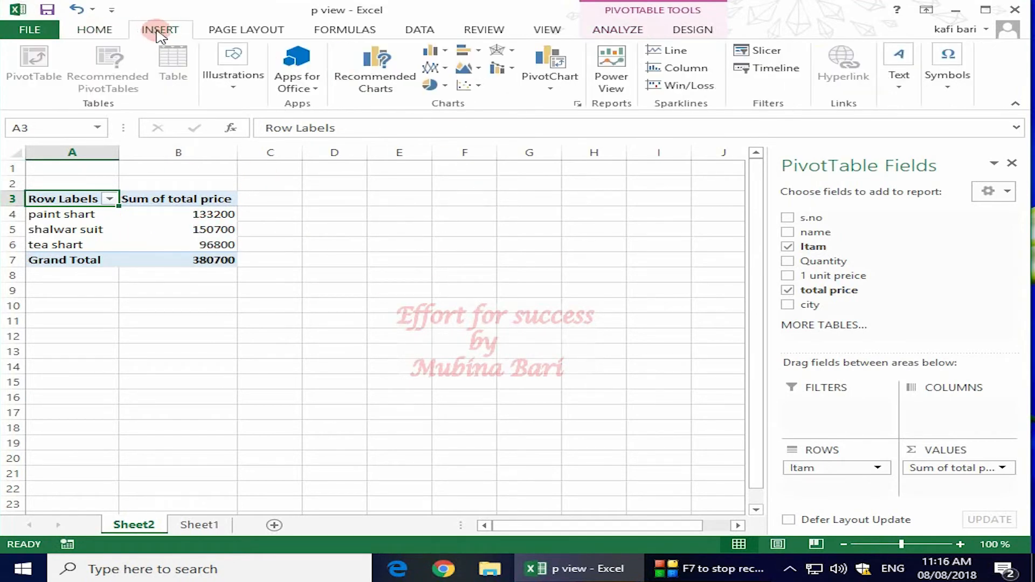
{"action": "left_click", "coordinate": [762, 49]}
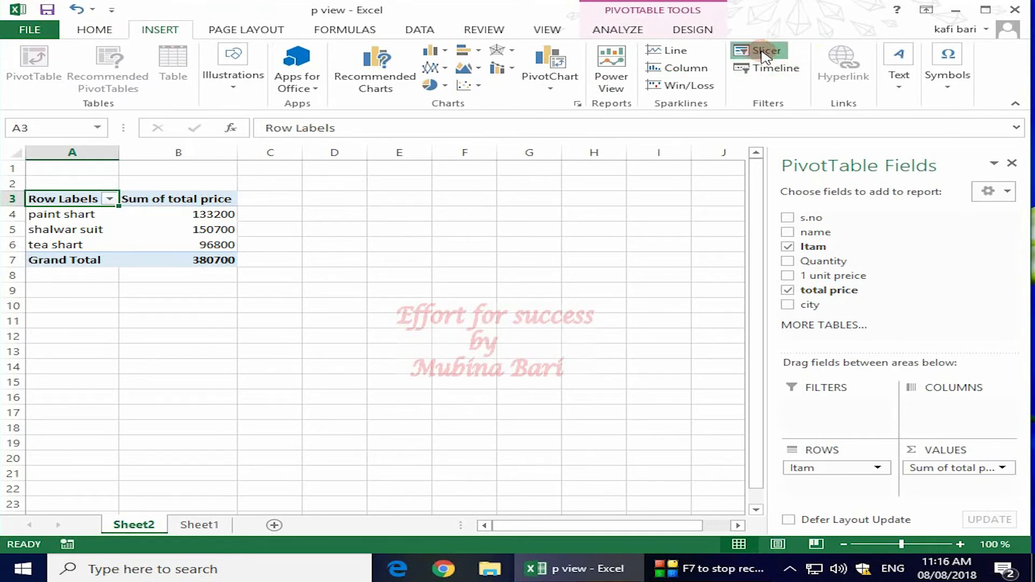
{"action": "left_click_drag", "start_coordinate": [826, 181], "coordinate": [617, 166]}
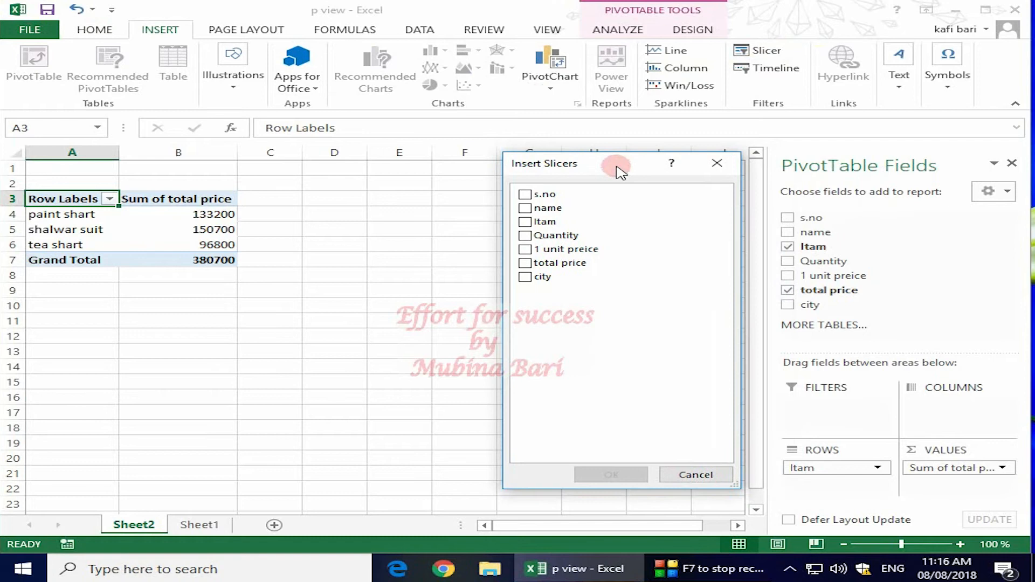
{"action": "left_click", "coordinate": [525, 238]}
{"action": "left_click", "coordinate": [621, 476]}
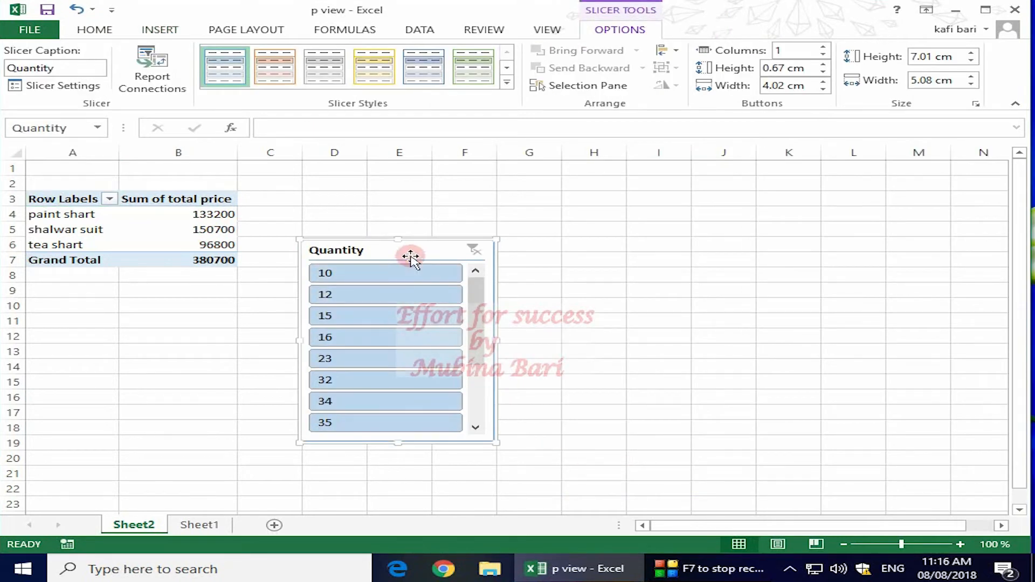
{"action": "left_click_drag", "start_coordinate": [410, 254], "coordinate": [534, 201]}
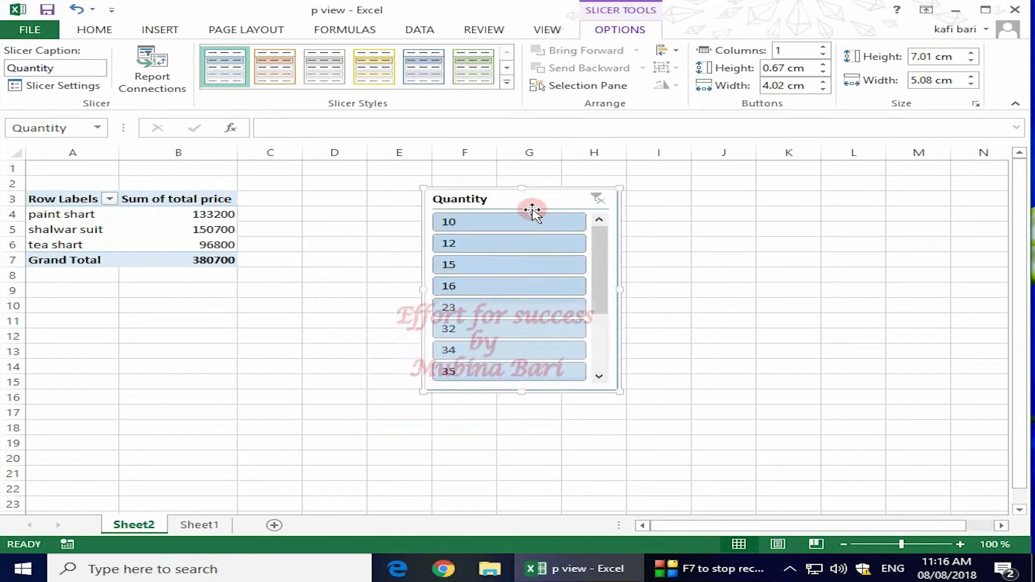
Filter the PivotTable by the quantities 10, 12, 15, 16 and 23 one after another with the Quantity slicer
{"action": "left_click", "coordinate": [504, 229]}
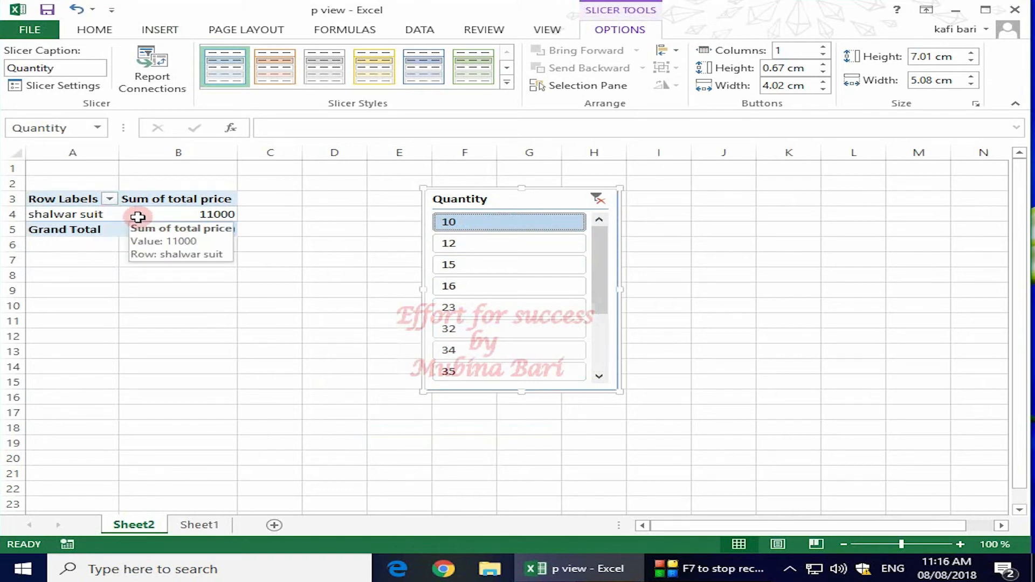
{"action": "left_click", "coordinate": [493, 247]}
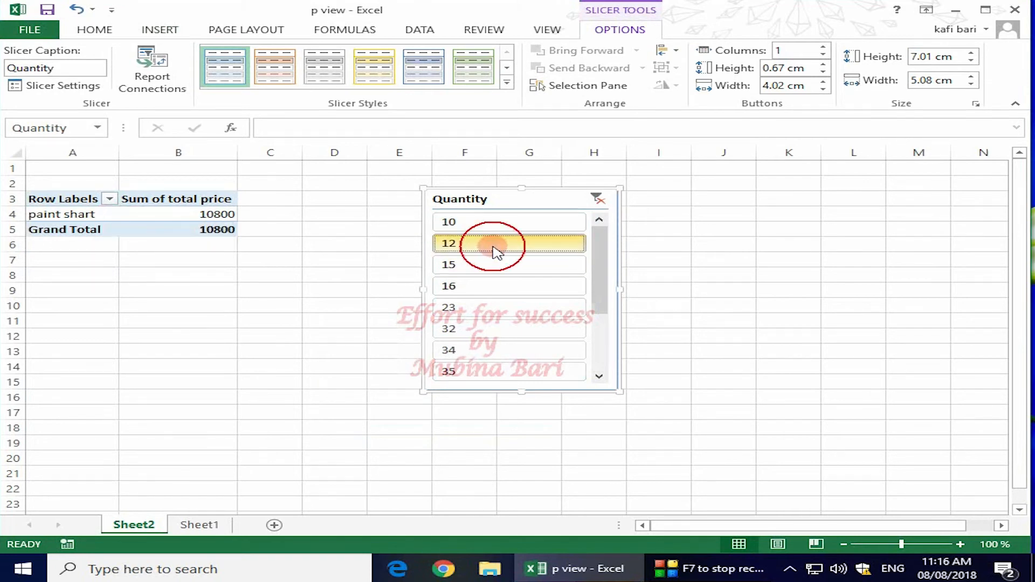
{"action": "left_click", "coordinate": [493, 265]}
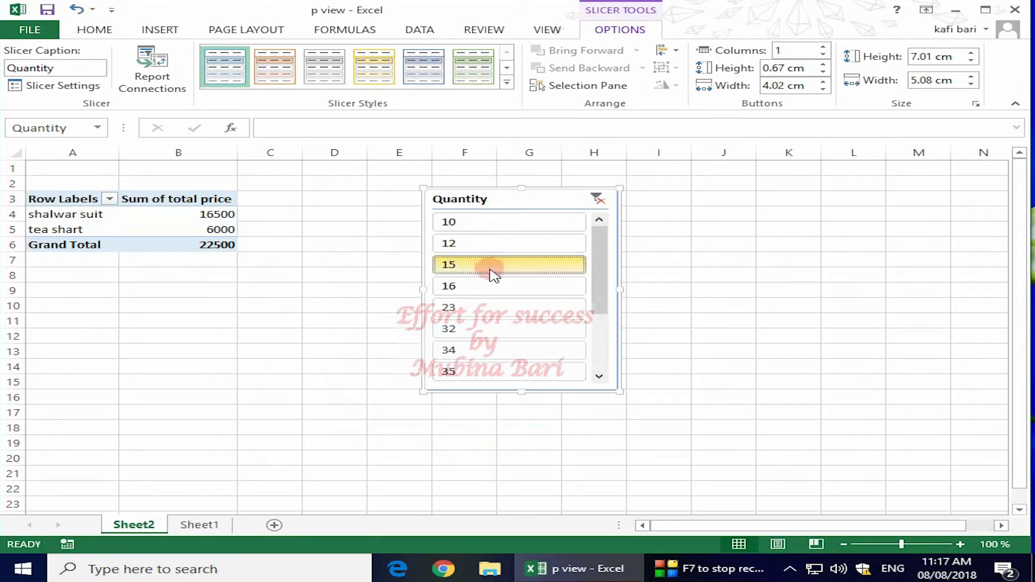
{"action": "left_click", "coordinate": [492, 285]}
{"action": "left_click", "coordinate": [499, 311]}
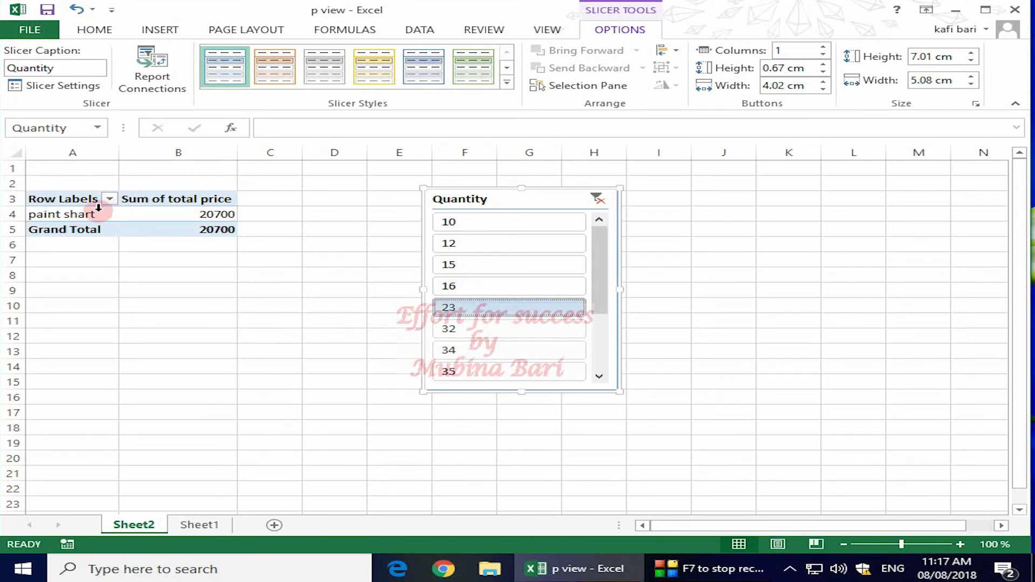
Add 1 unit preice to the PivotTable values and place the name field below Itam in the rows
{"action": "left_click", "coordinate": [134, 216]}
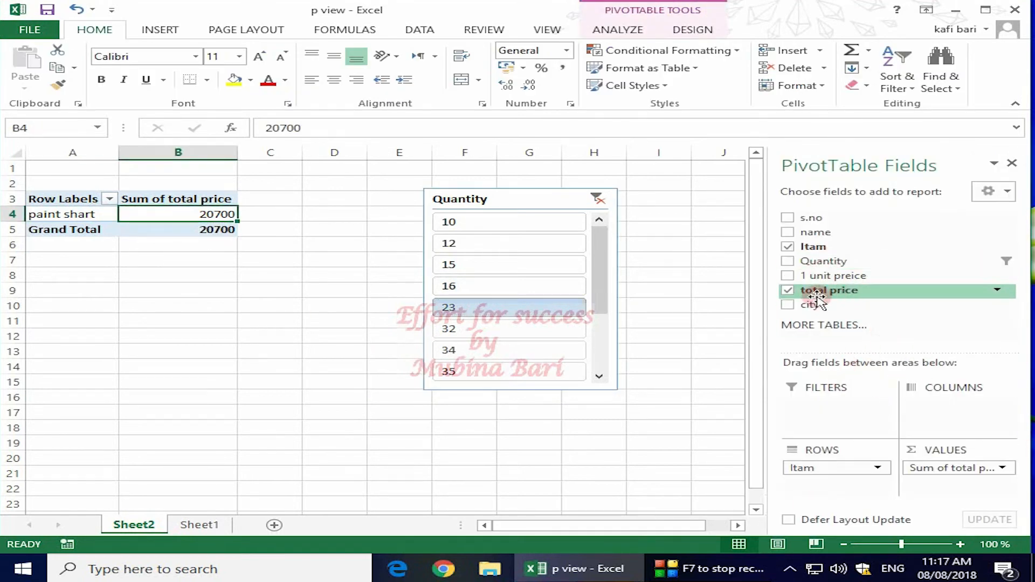
{"action": "left_click", "coordinate": [788, 277]}
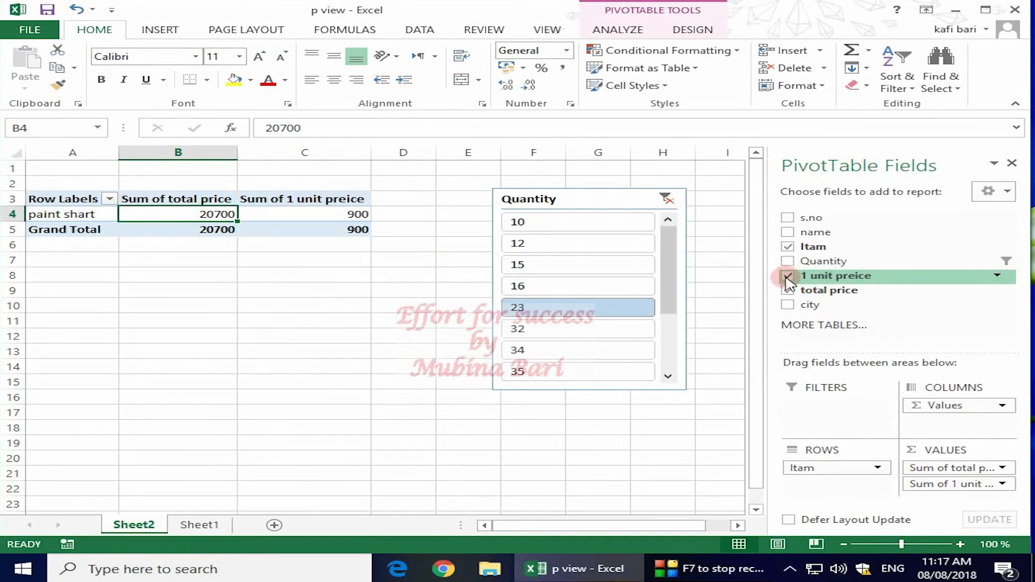
{"action": "left_click_drag", "start_coordinate": [828, 233], "coordinate": [806, 490]}
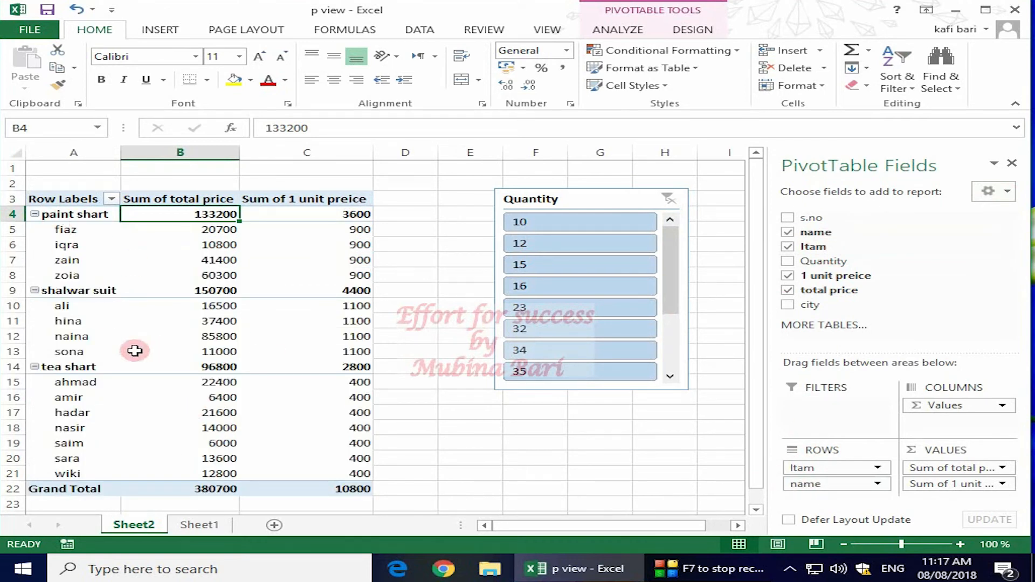
{"action": "scroll", "coordinate": [98, 50], "scroll_direction": "down", "scroll_amount": 1}
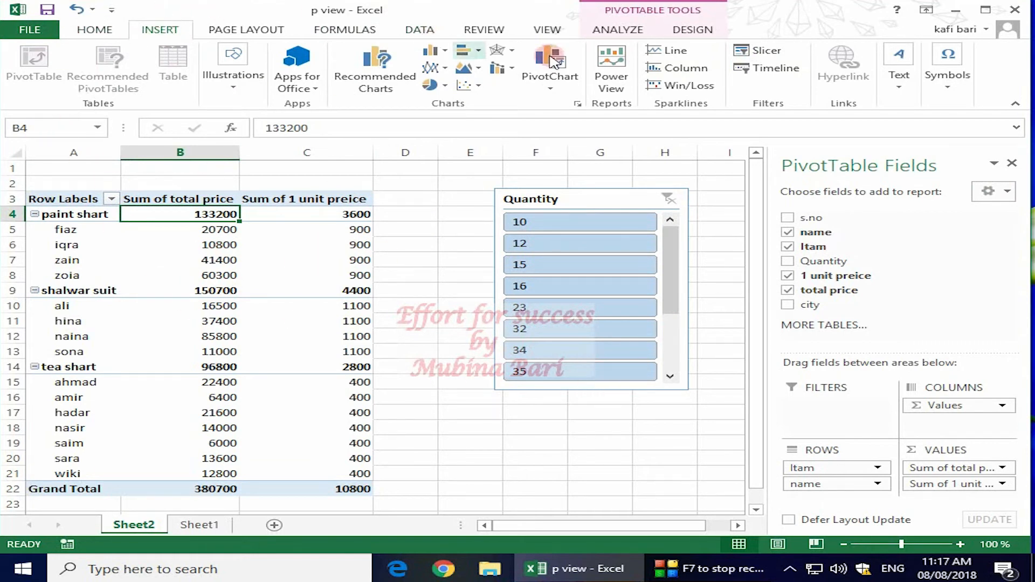
Insert a total price slicer for the PivotTable and move it beside the Quantity slicer
{"action": "left_click", "coordinate": [760, 52]}
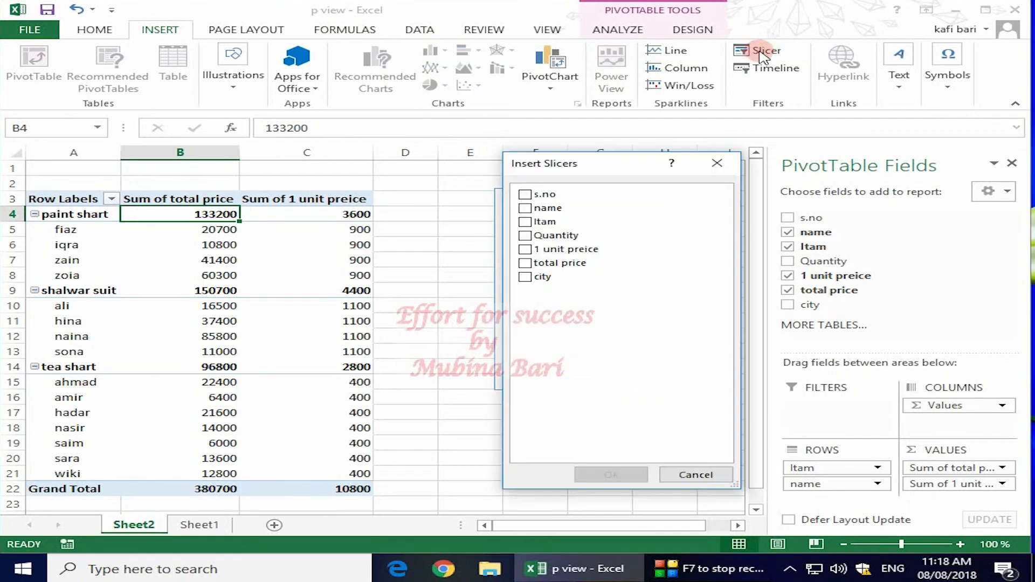
{"action": "left_click", "coordinate": [525, 277]}
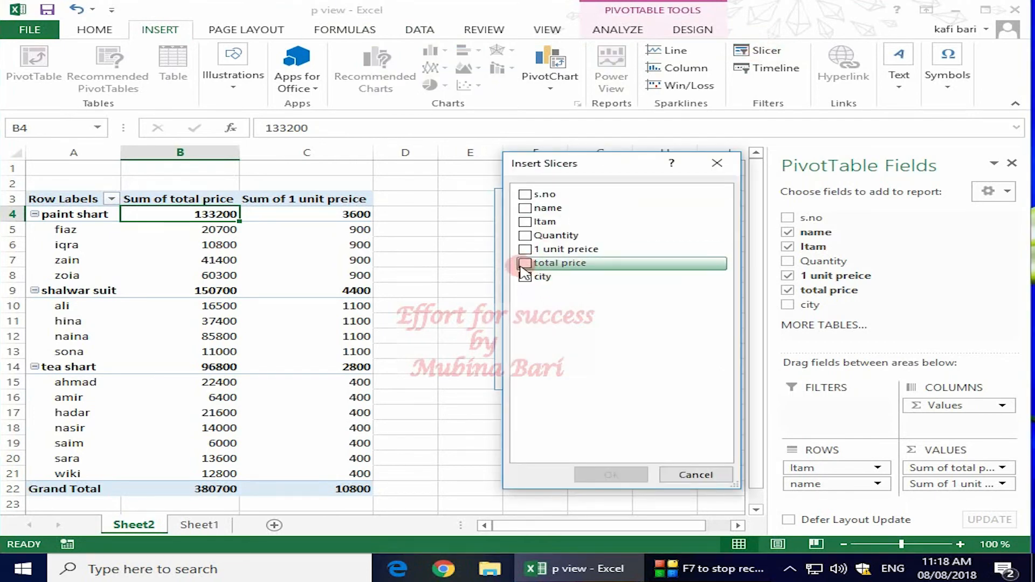
{"action": "left_click", "coordinate": [525, 264]}
{"action": "left_click", "coordinate": [611, 474]}
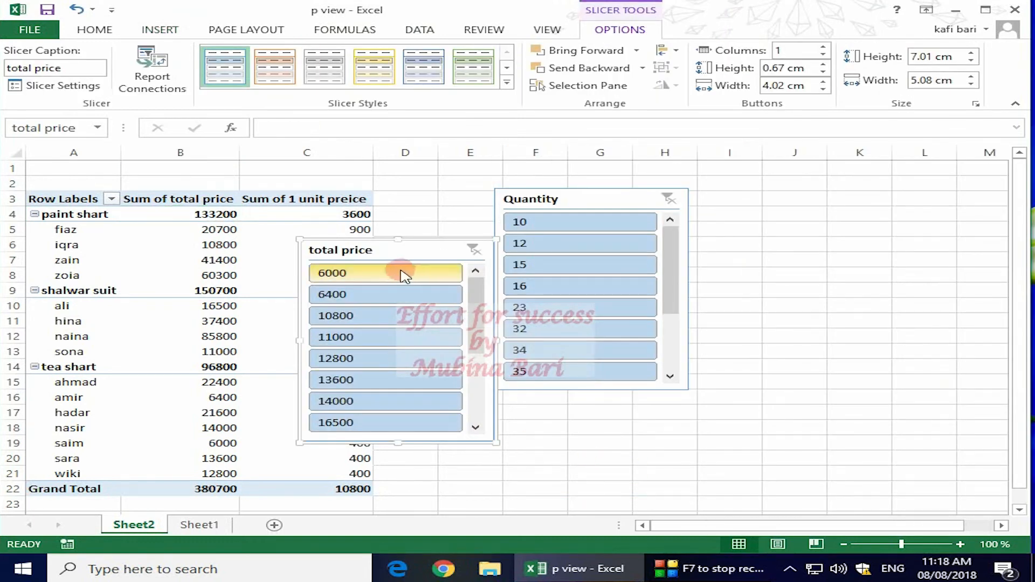
{"action": "left_click_drag", "start_coordinate": [400, 252], "coordinate": [774, 182]}
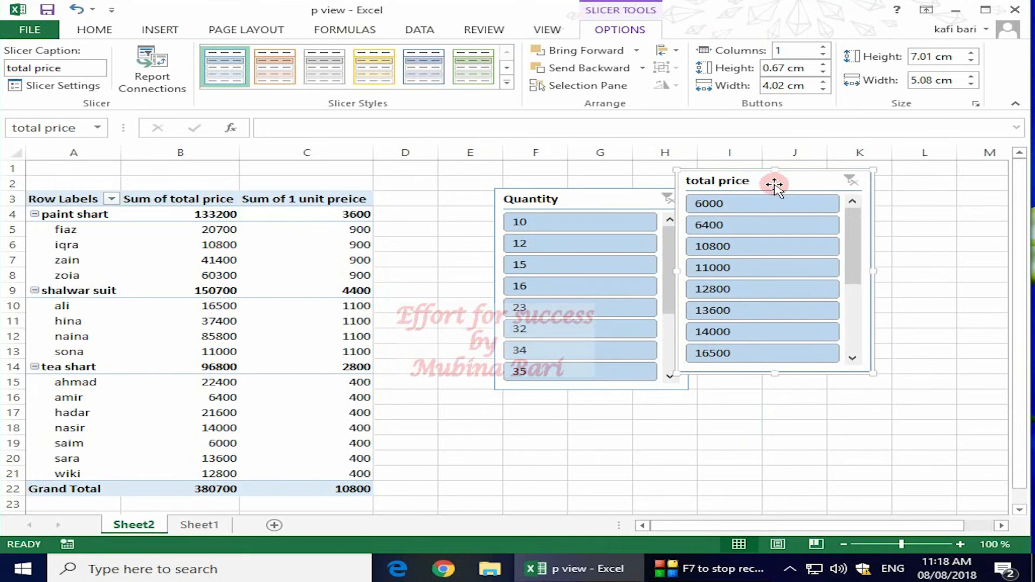
Filter the PivotTable by the total prices 6000 and 10800 one after the other with the total price slicer
{"action": "left_click", "coordinate": [143, 272]}
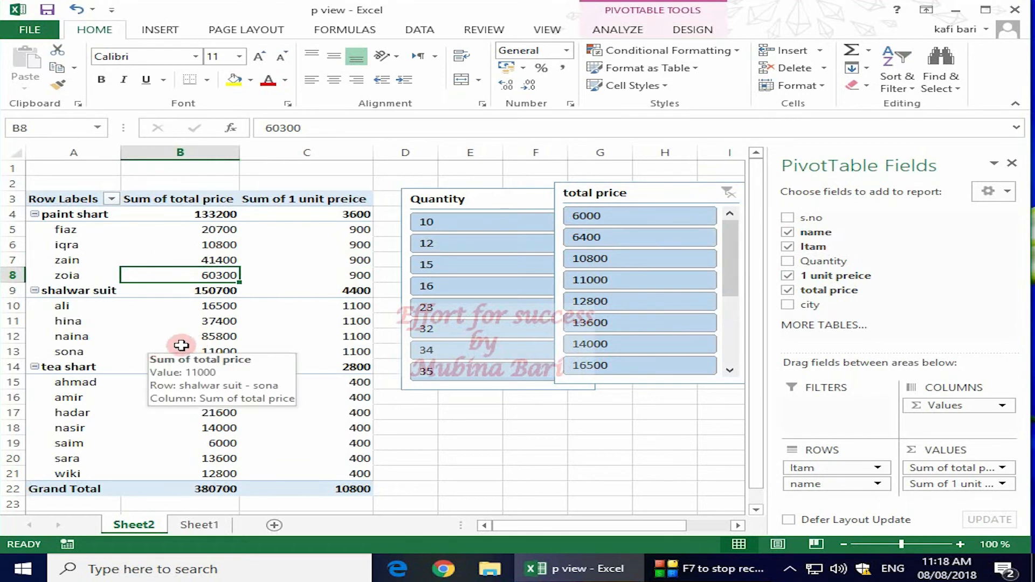
{"action": "left_click", "coordinate": [442, 265]}
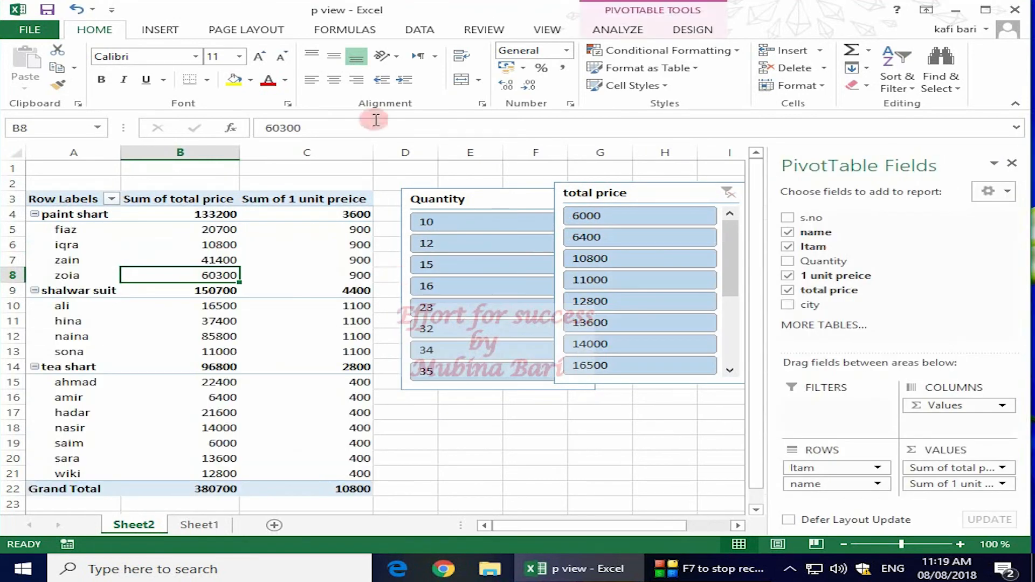
{"action": "left_click", "coordinate": [619, 216]}
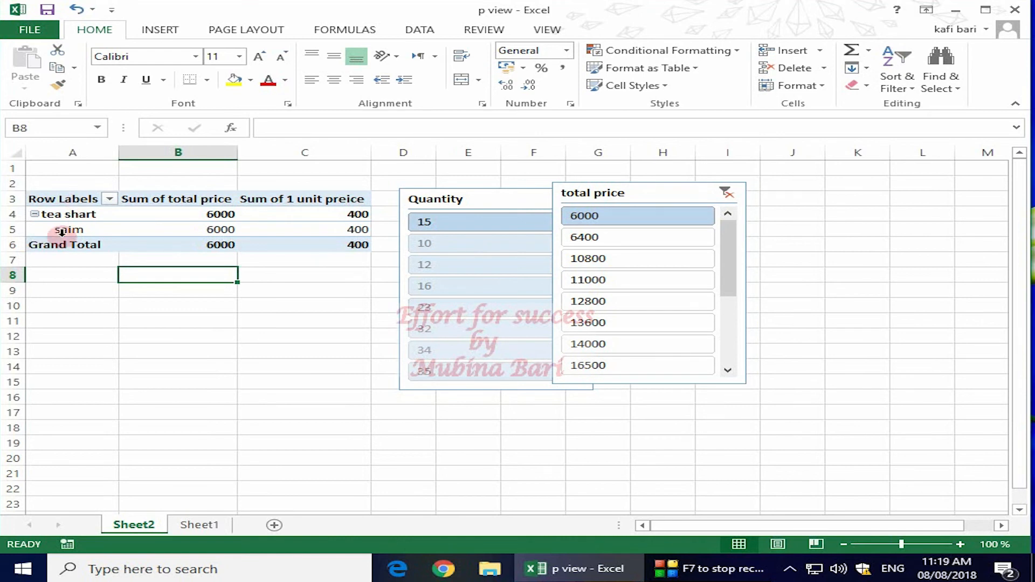
{"action": "mouse_move", "coordinate": [225, 235]}
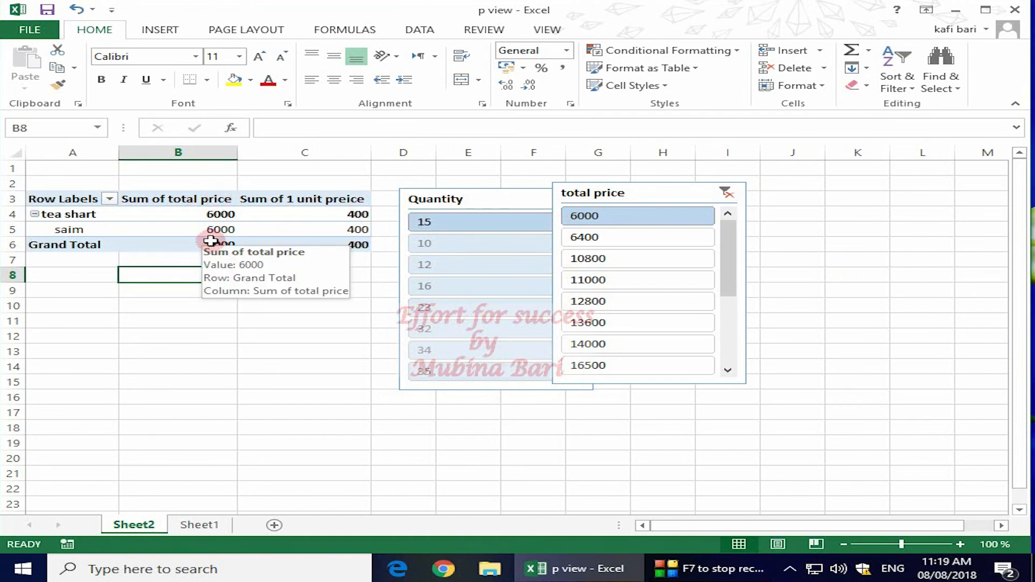
{"action": "left_click", "coordinate": [617, 263]}
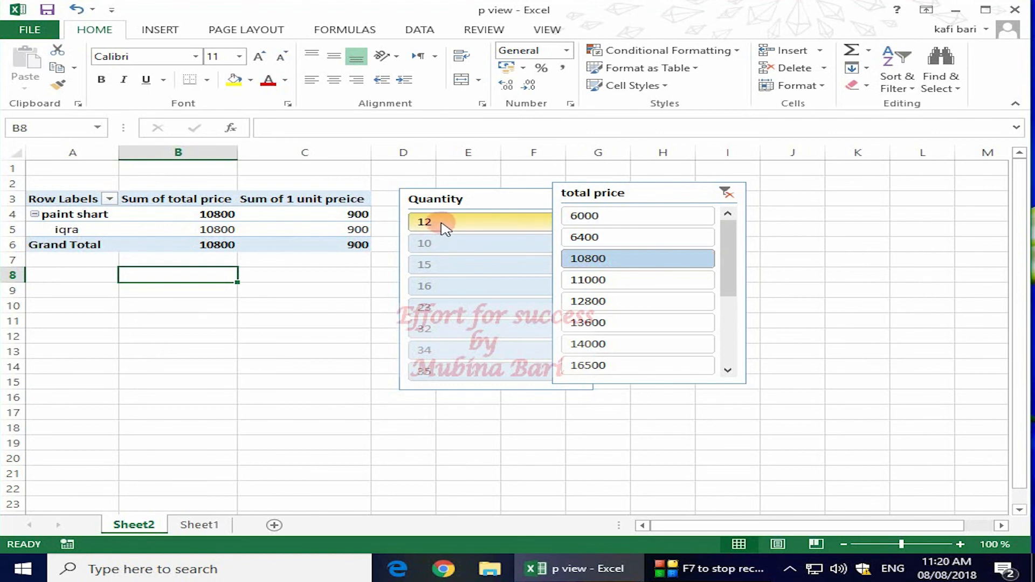
{"action": "mouse_move", "coordinate": [330, 231]}
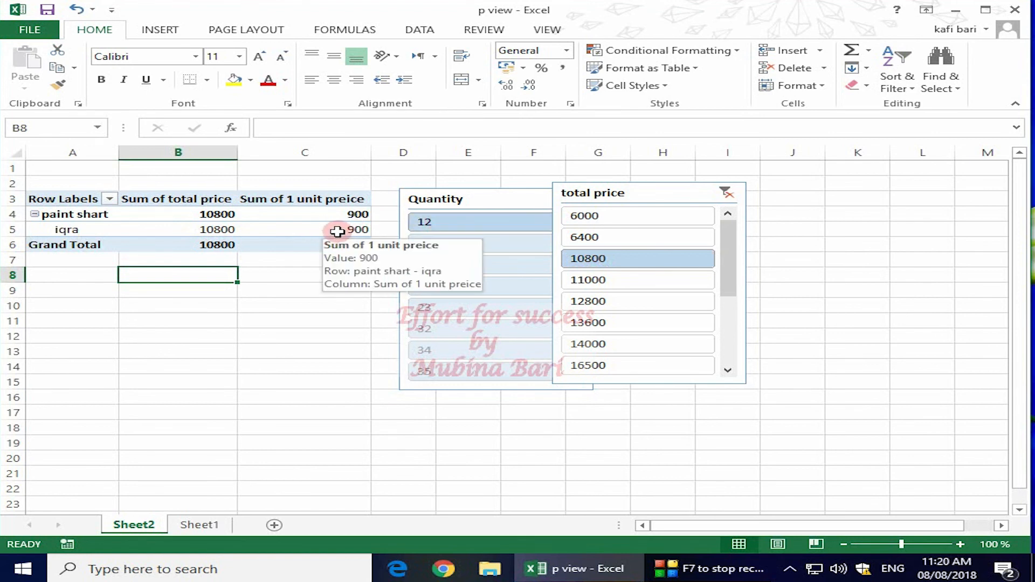